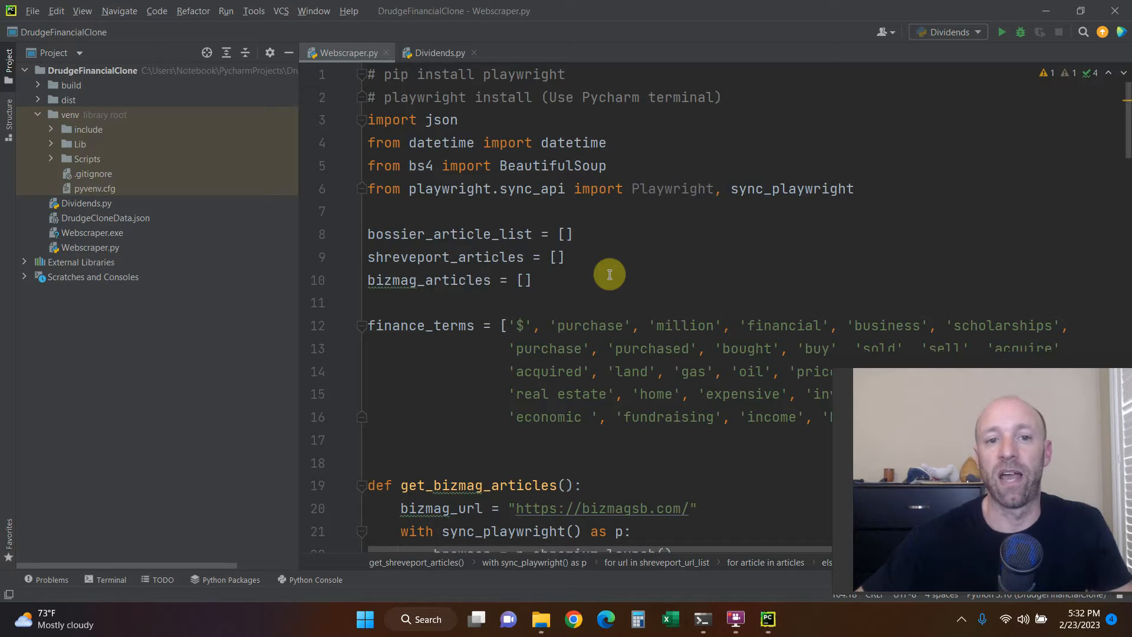
Close the Dividends.py file and switch to Task Scheduler.
{"action": "left_click", "coordinate": [474, 53]}
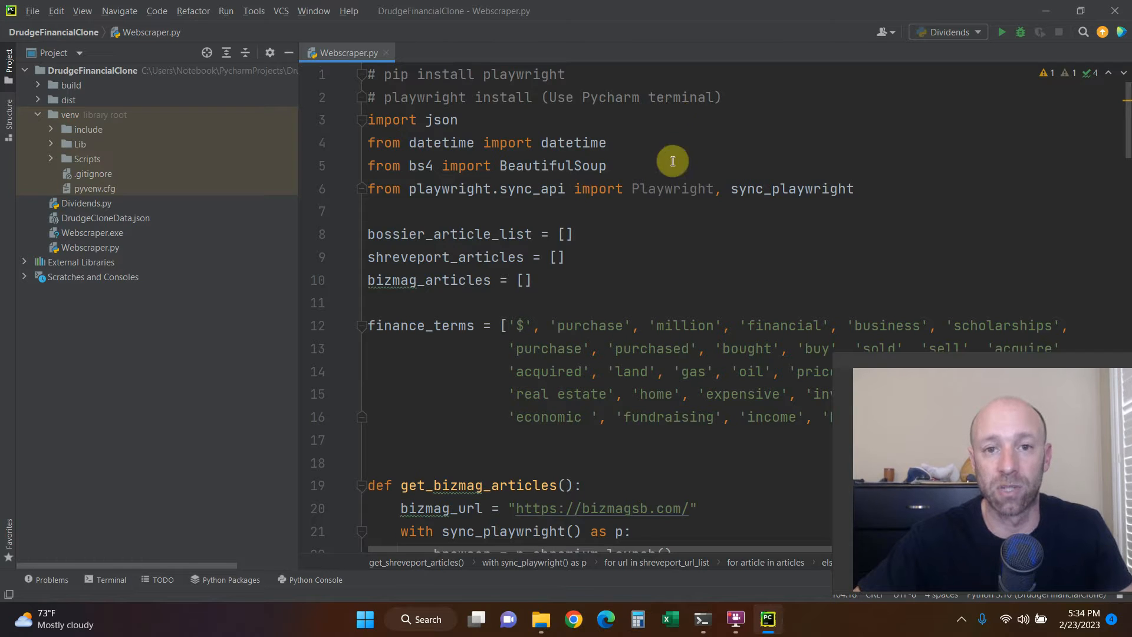
{"action": "left_click", "coordinate": [431, 624]}
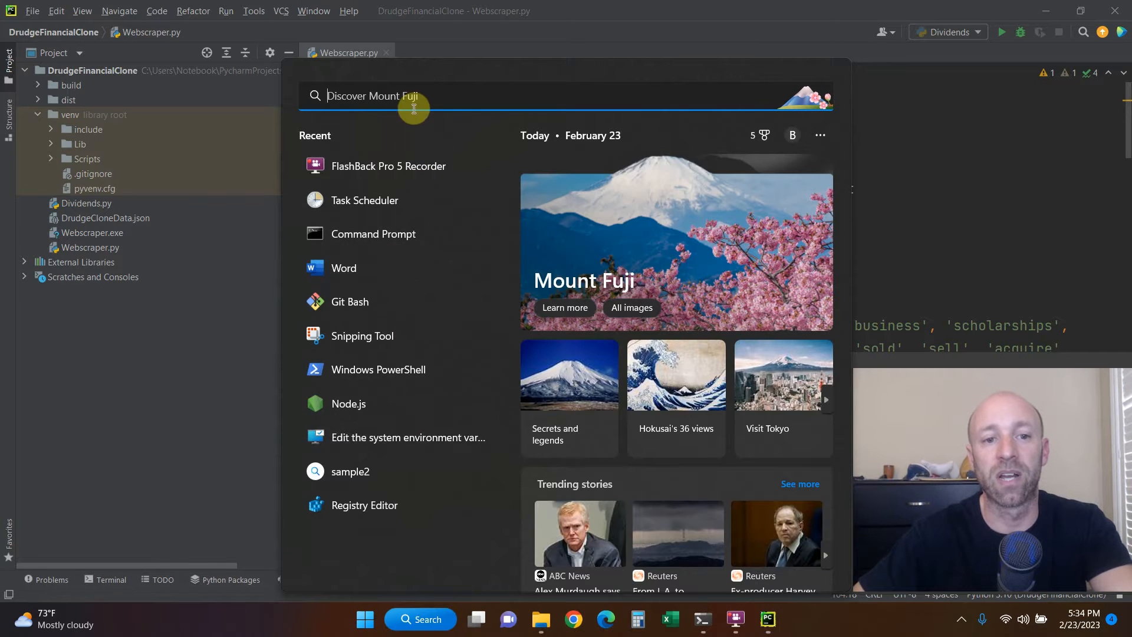
{"action": "left_click", "coordinate": [361, 206]}
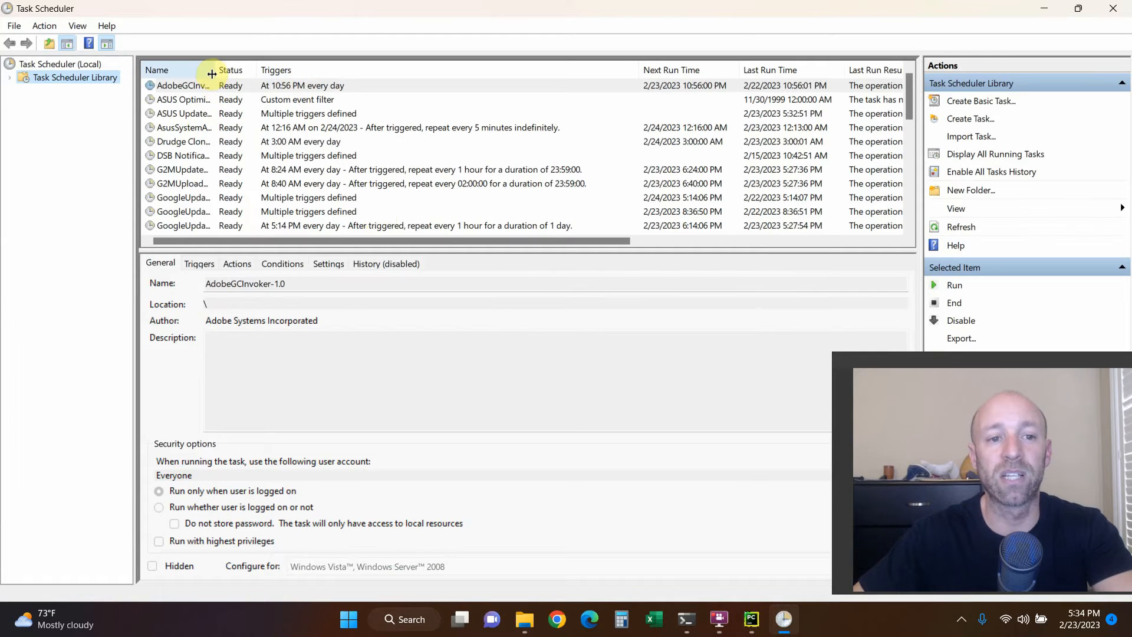
Widen the Name column of the task list and select the Drudge Clone JSON task to view its details.
{"action": "left_click_drag", "start_coordinate": [213, 71], "coordinate": [259, 72]}
{"action": "left_click", "coordinate": [183, 142]}
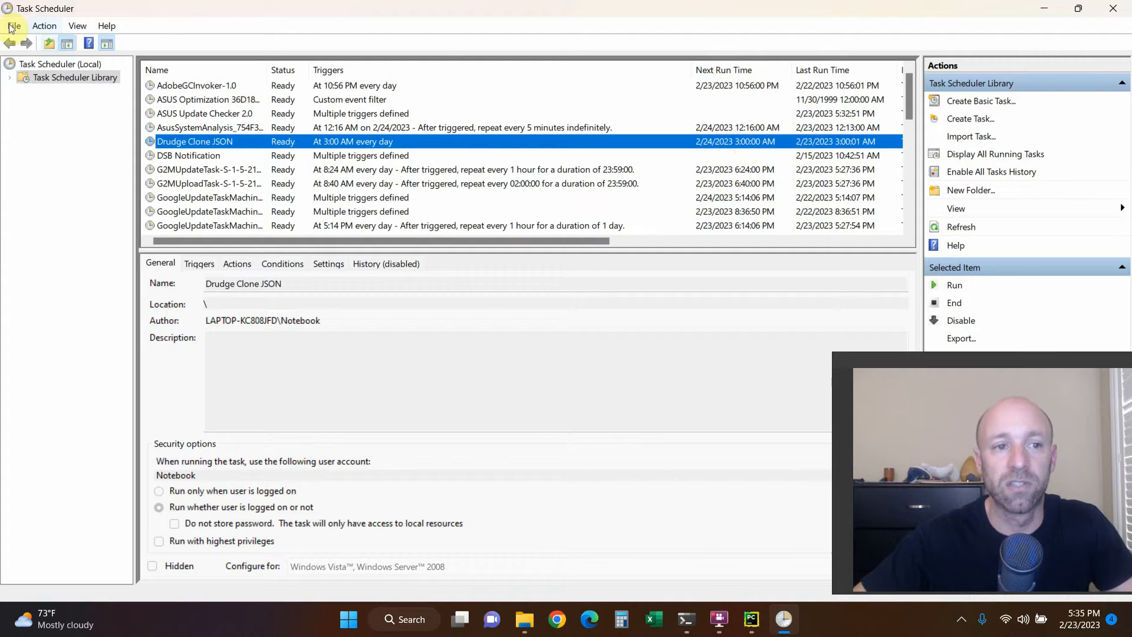
{"action": "left_click", "coordinate": [40, 24]}
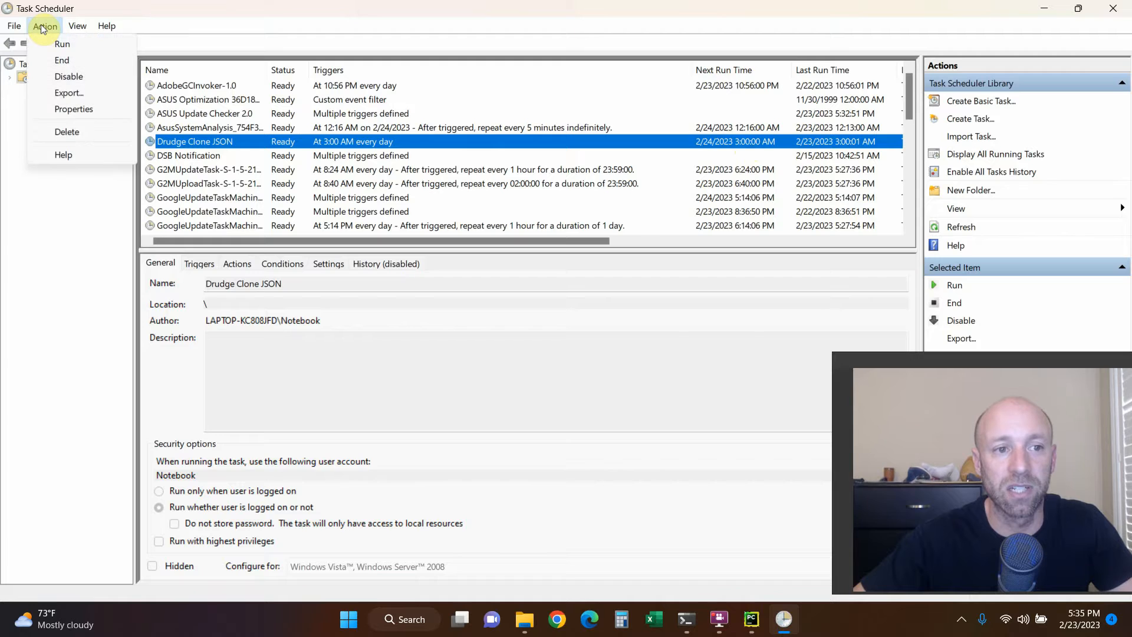
{"action": "left_click", "coordinate": [41, 23]}
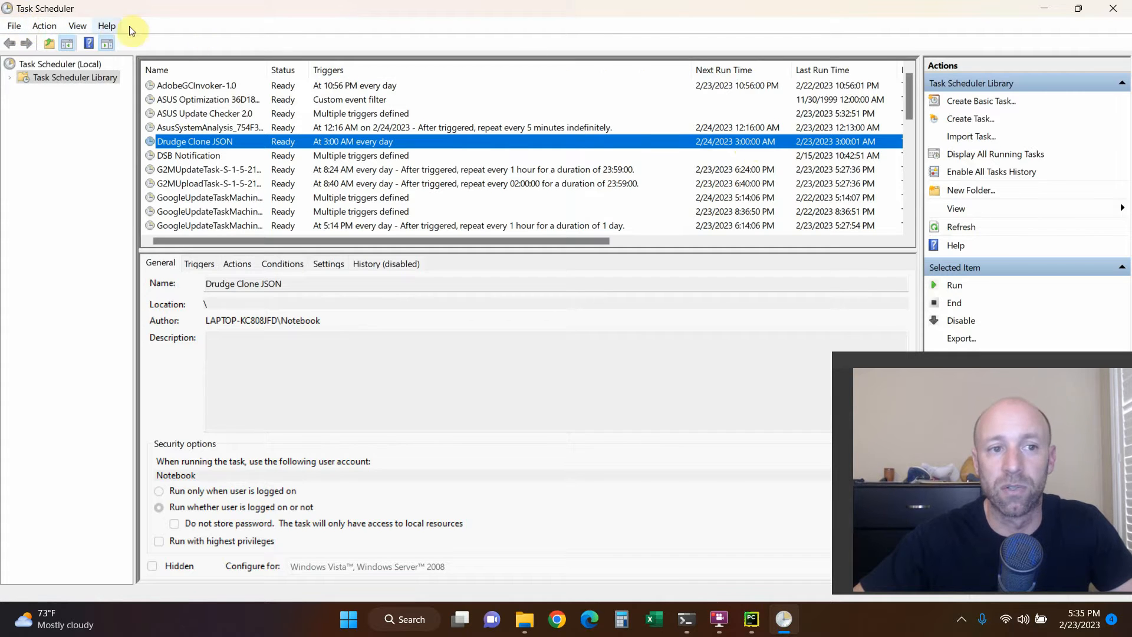
Start creating a new task and set it to run whether the user is logged on or not.
{"action": "left_click", "coordinate": [966, 121]}
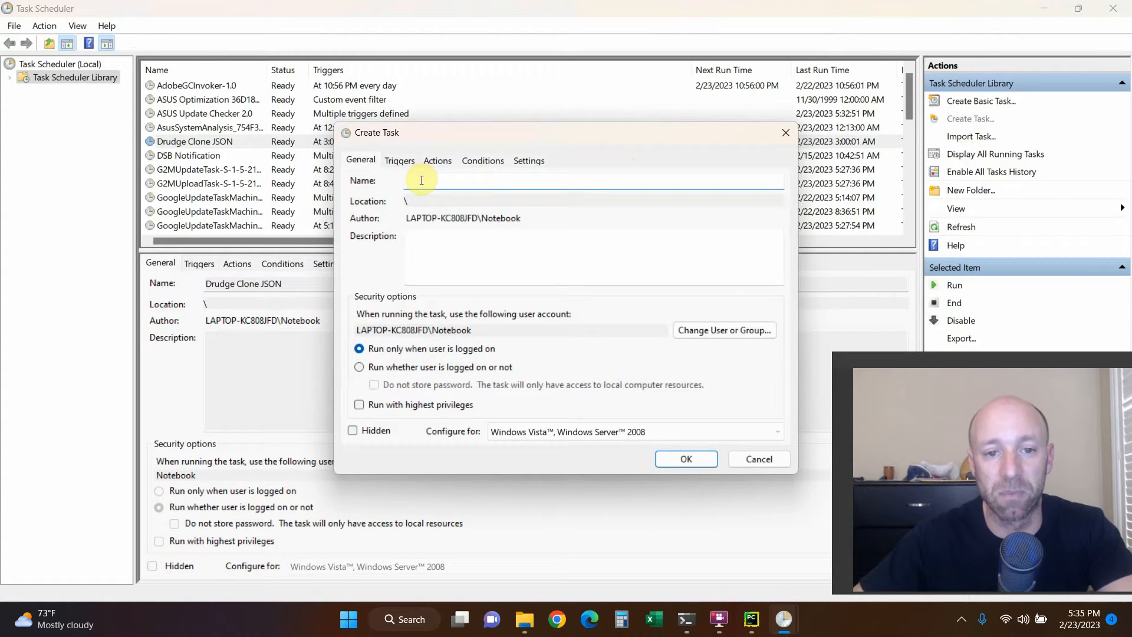
{"action": "left_click", "coordinate": [444, 244]}
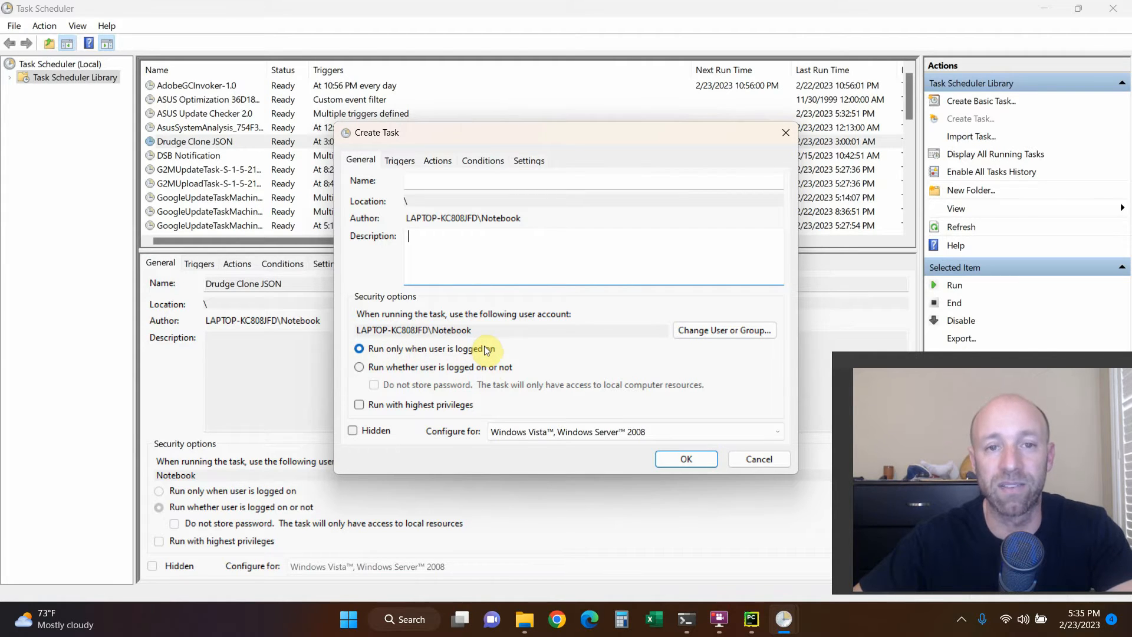
{"action": "left_click", "coordinate": [361, 367]}
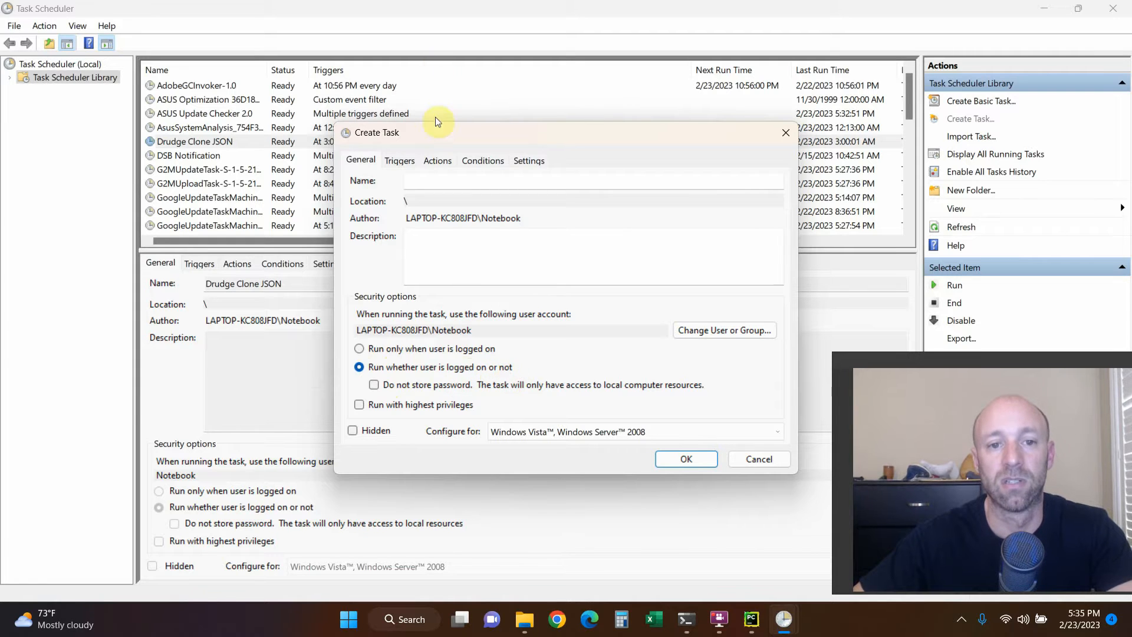
Start a new trigger for the task that begins on a schedule.
{"action": "left_click", "coordinate": [401, 162]}
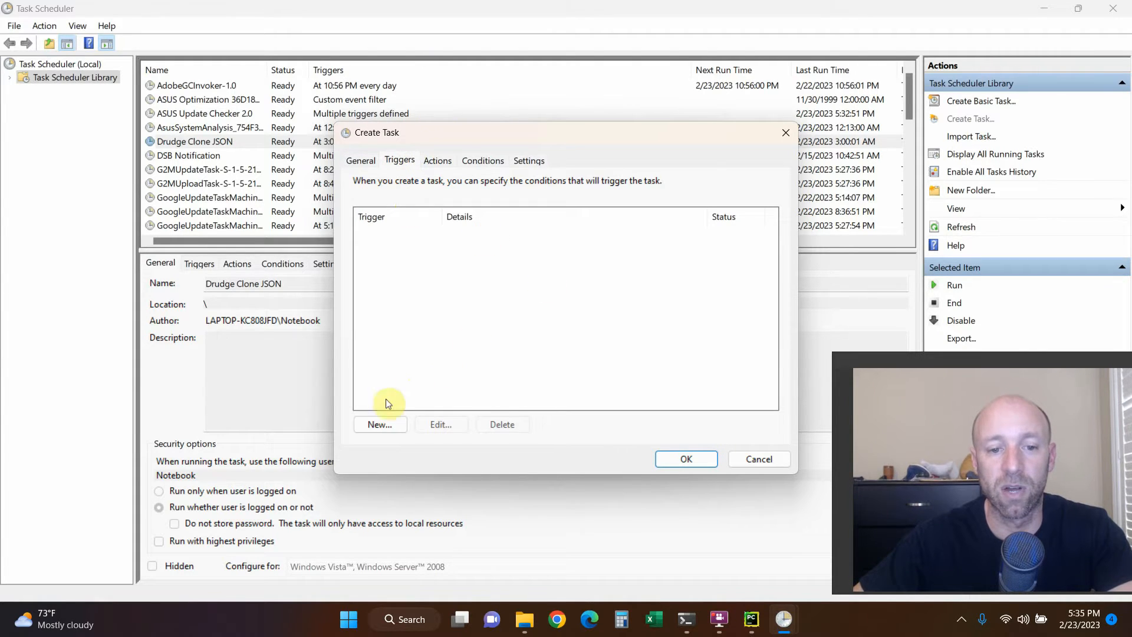
{"action": "left_click", "coordinate": [384, 425]}
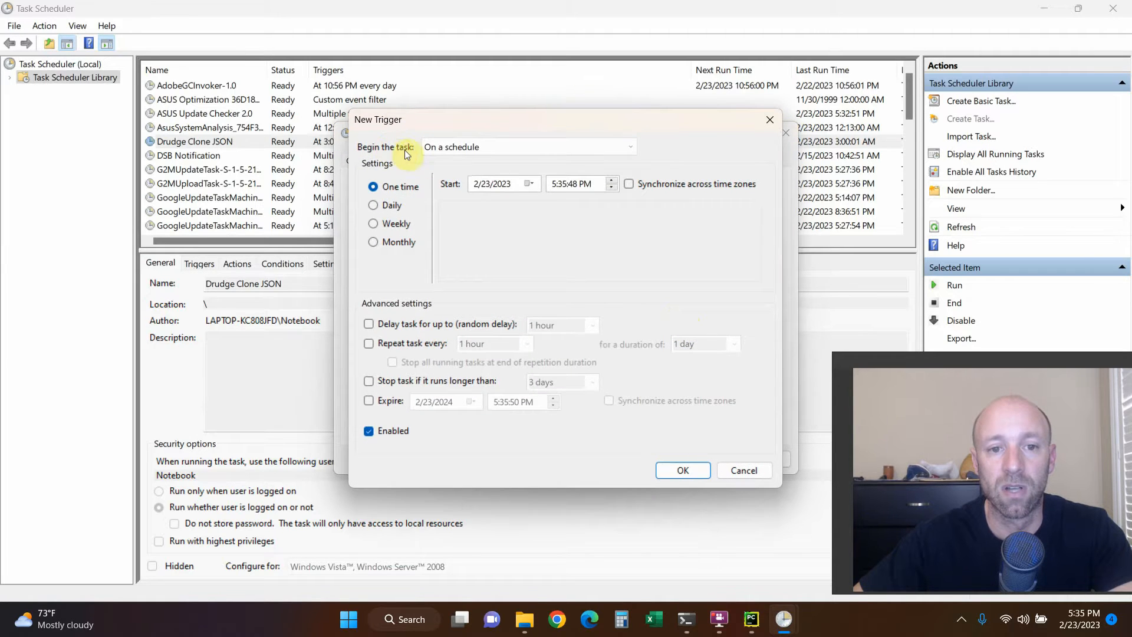
{"action": "left_click", "coordinate": [439, 147]}
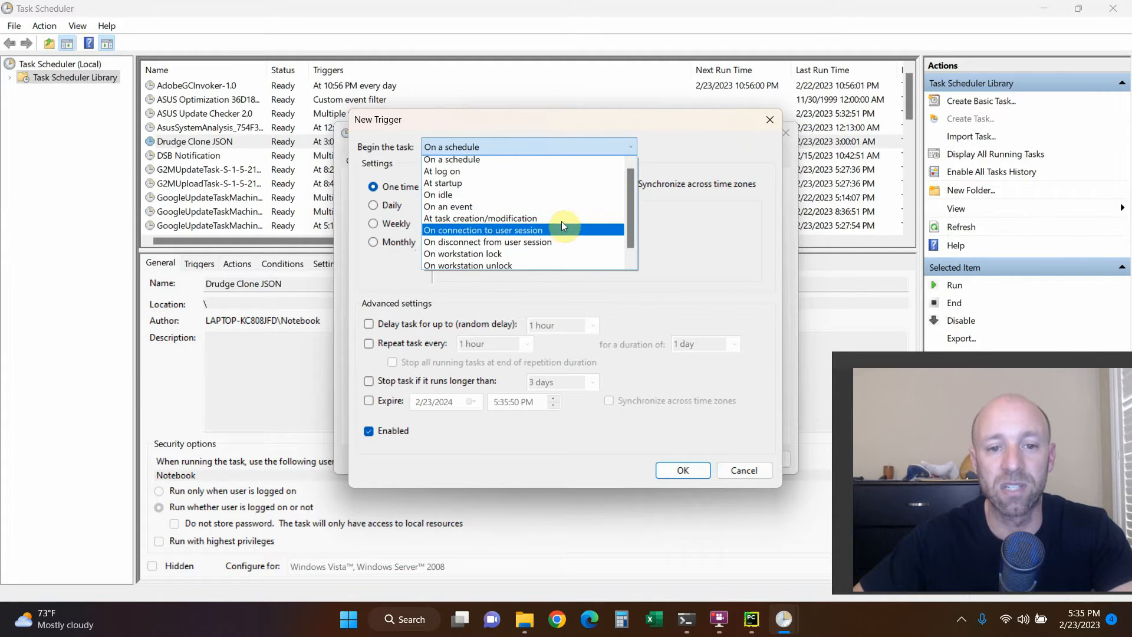
{"action": "left_click", "coordinate": [463, 163]}
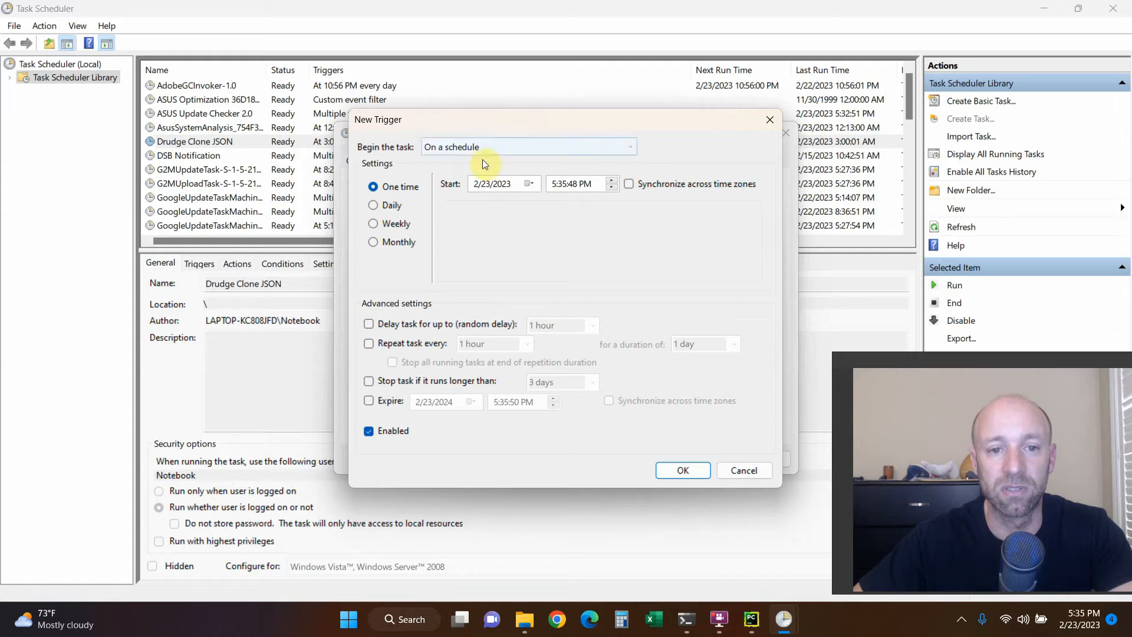
Try the Daily, Weekly and Monthly recurrence options for the trigger and return it to One time.
{"action": "left_click", "coordinate": [375, 204]}
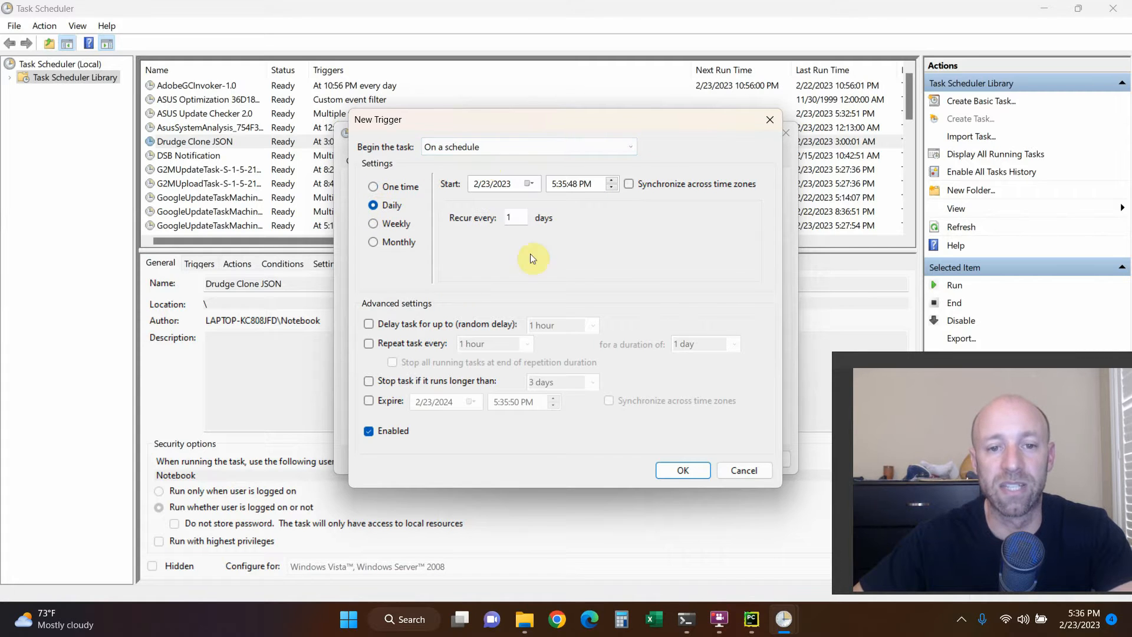
{"action": "left_click", "coordinate": [594, 186]}
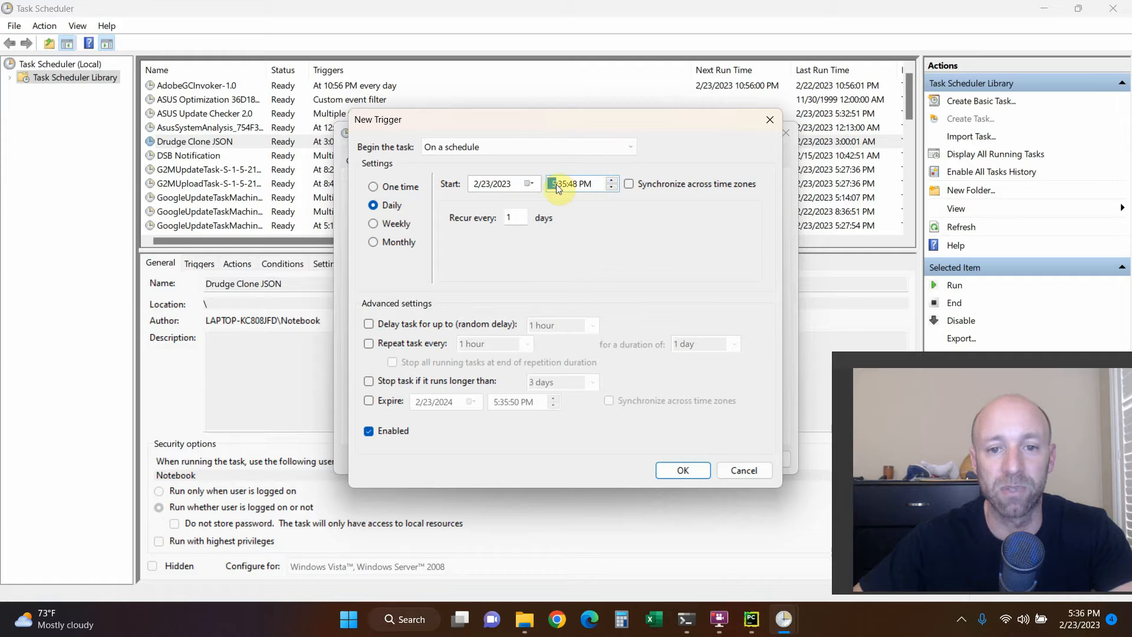
{"action": "left_click", "coordinate": [587, 184]}
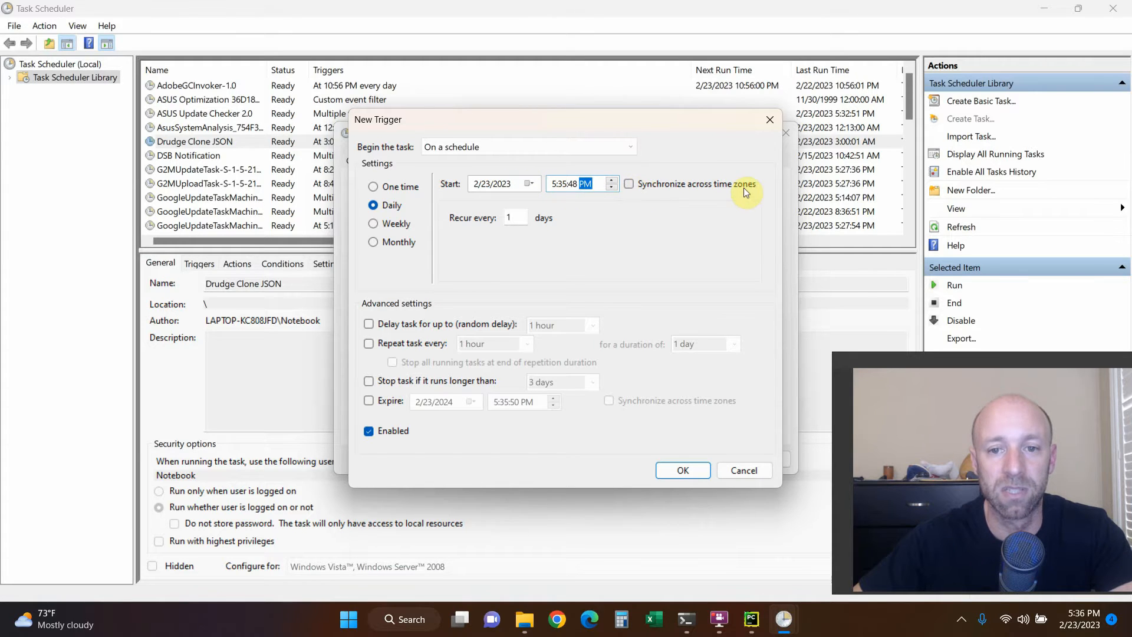
{"action": "double_click", "coordinate": [523, 217]}
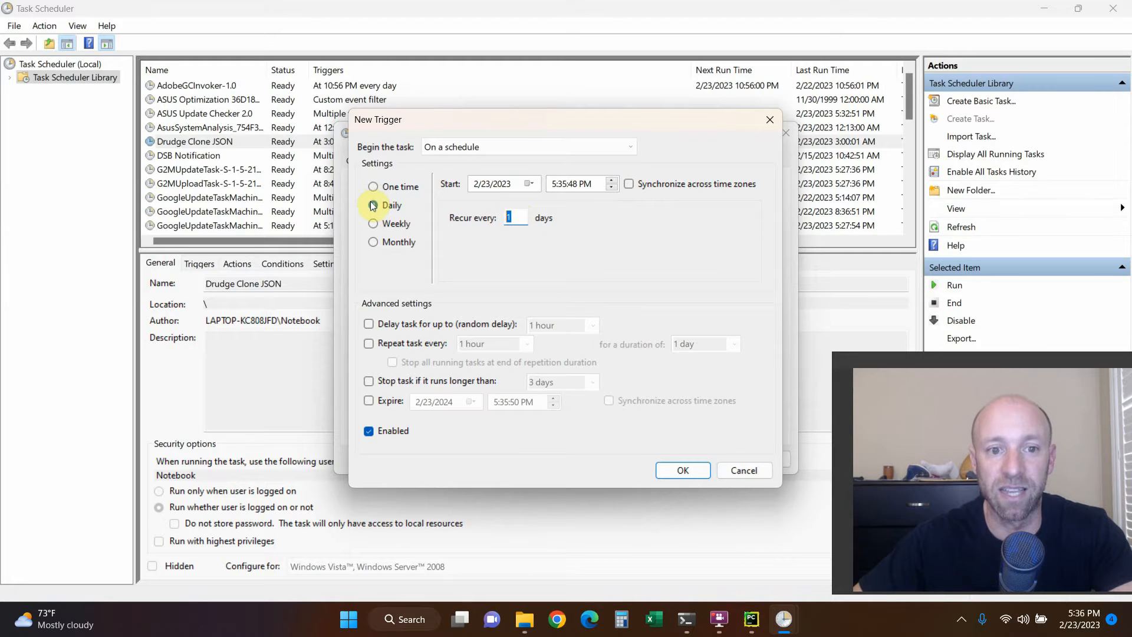
{"action": "left_click", "coordinate": [374, 224]}
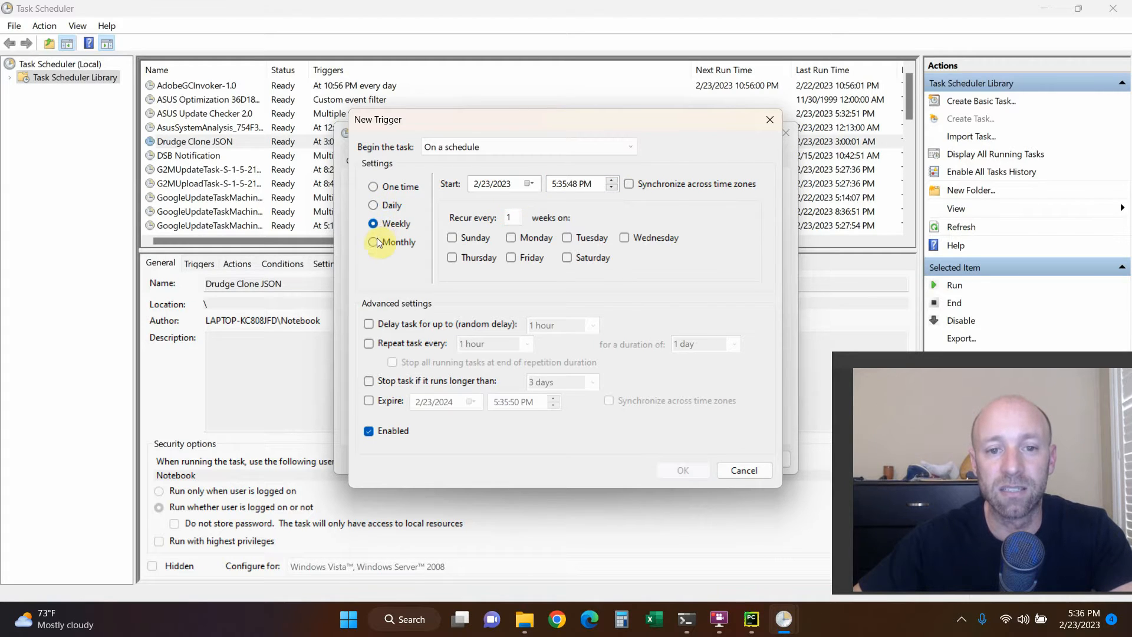
{"action": "left_click", "coordinate": [376, 242]}
{"action": "left_click", "coordinate": [377, 187]}
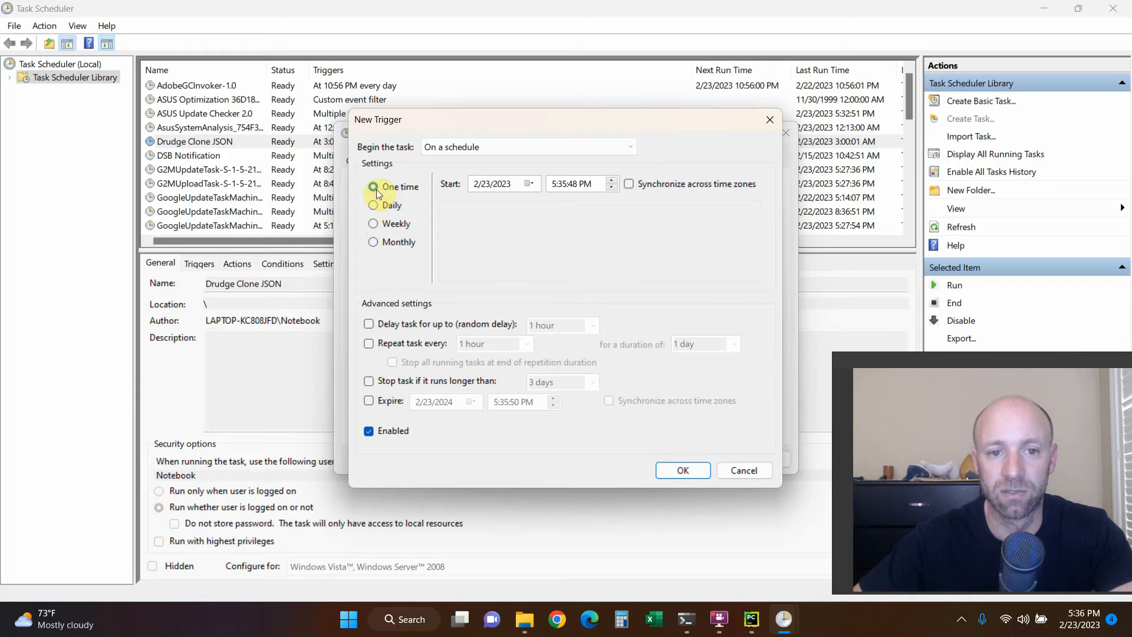
Try the trigger's advanced options for repeating the task and stopping it if it runs too long, leaving both disabled.
{"action": "left_click", "coordinate": [369, 344]}
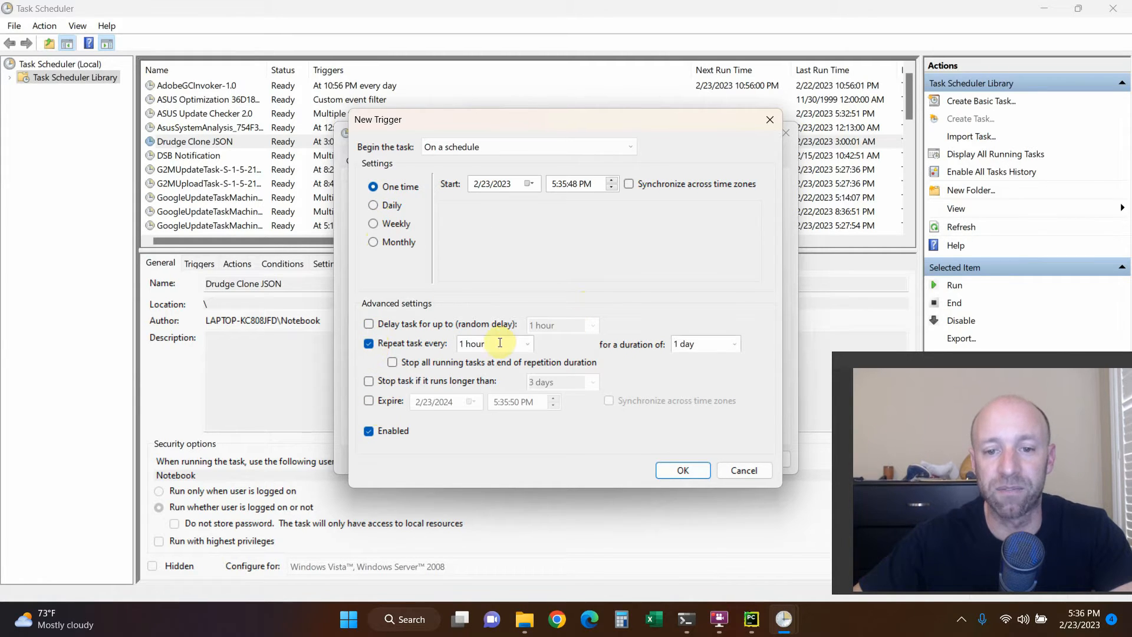
{"action": "left_click", "coordinate": [370, 344]}
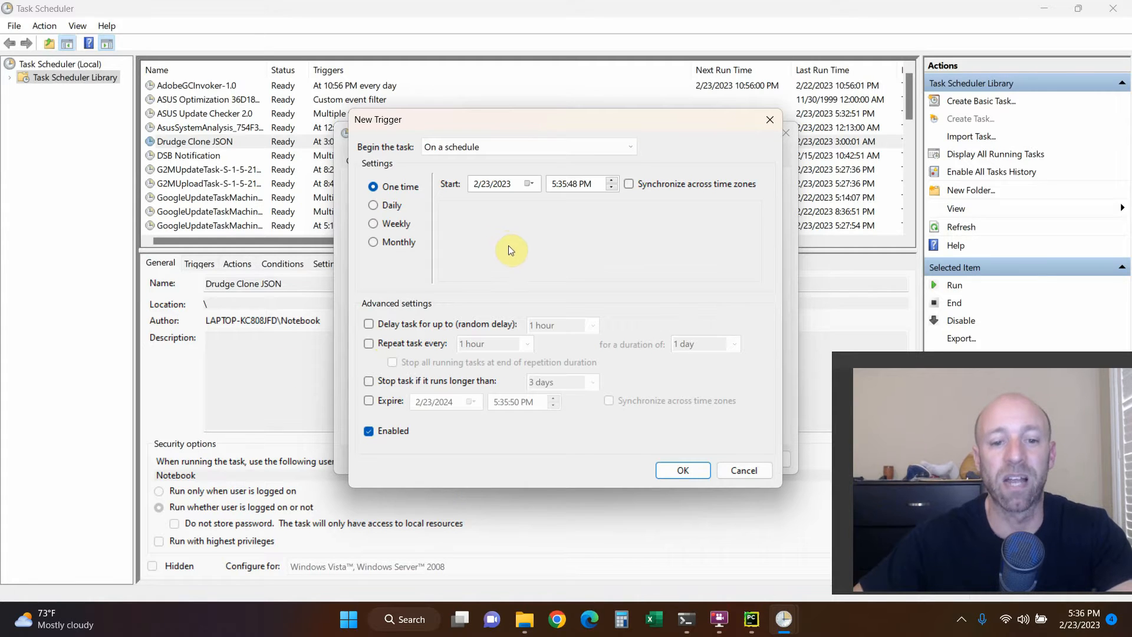
{"action": "left_click", "coordinate": [368, 382]}
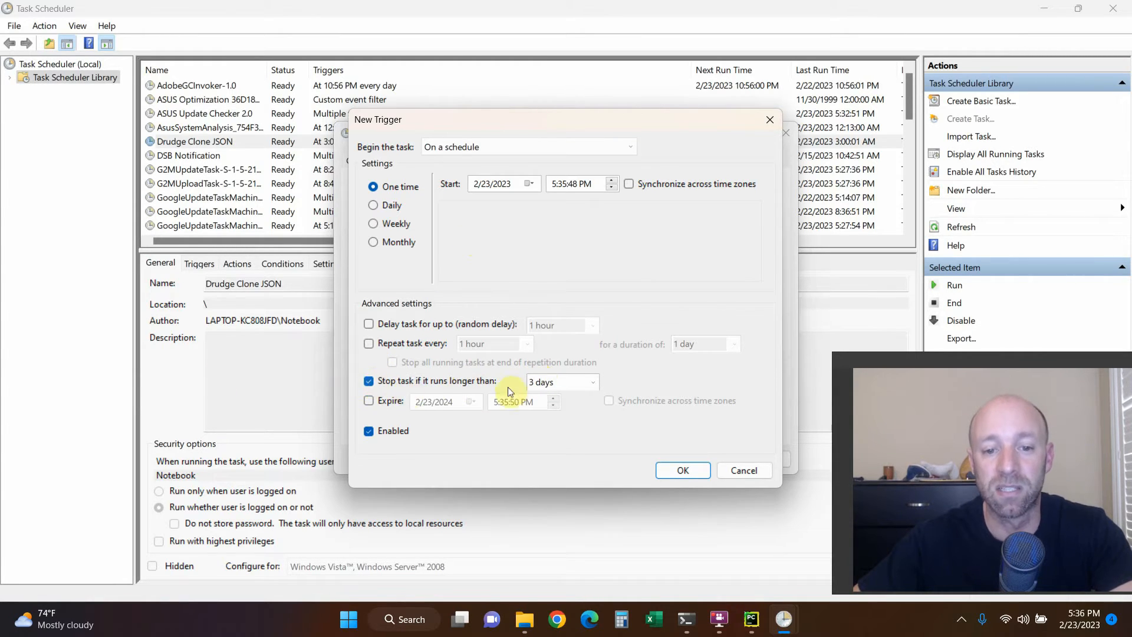
{"action": "left_click", "coordinate": [593, 381]}
{"action": "left_click", "coordinate": [595, 378]}
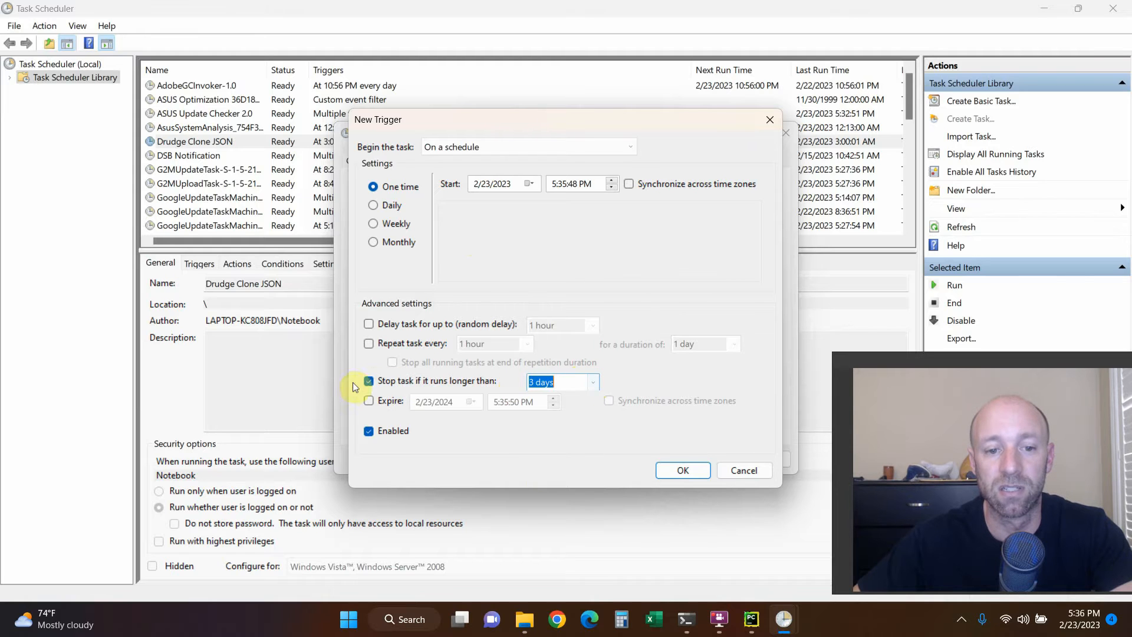
{"action": "left_click", "coordinate": [369, 381]}
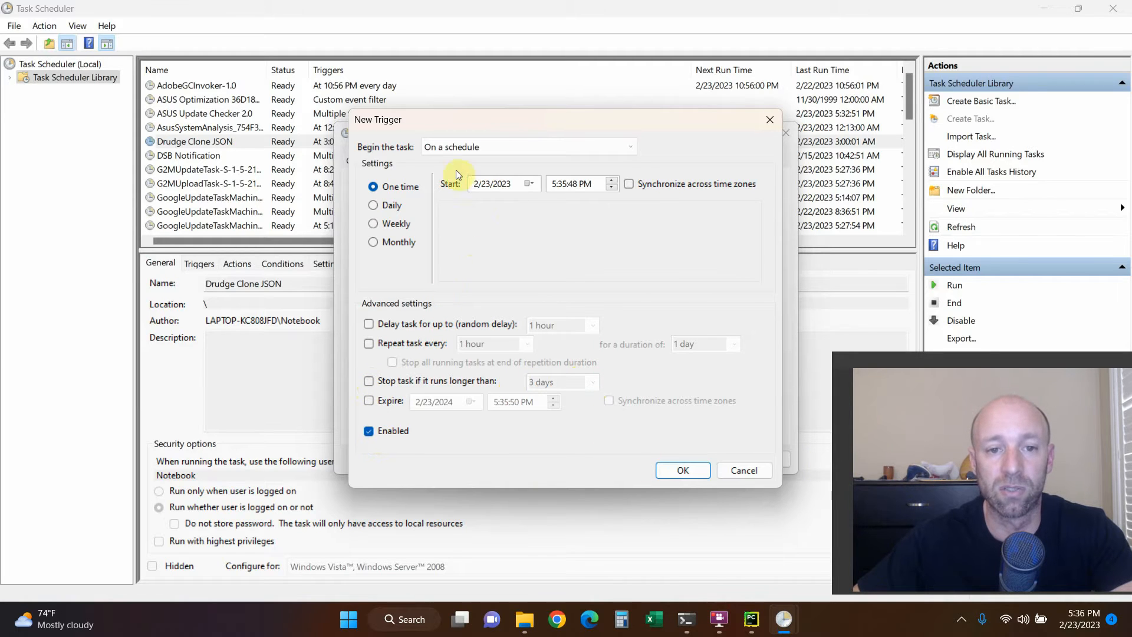
Save the one-time trigger and begin a new action for the task that starts a program.
{"action": "left_click", "coordinate": [683, 470]}
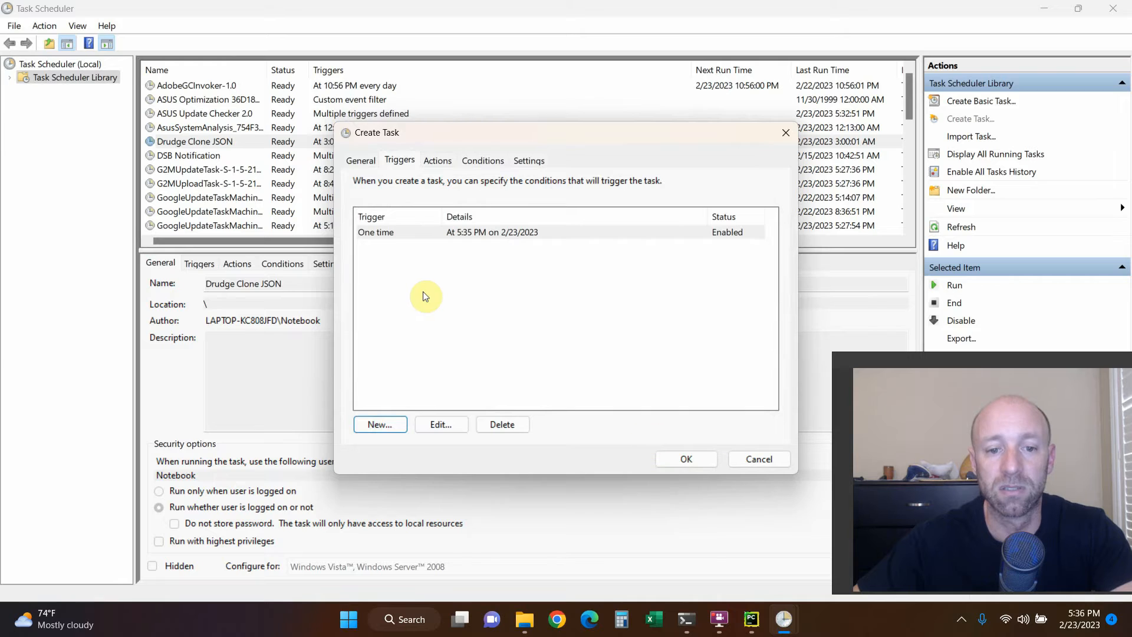
{"action": "left_click", "coordinate": [437, 161]}
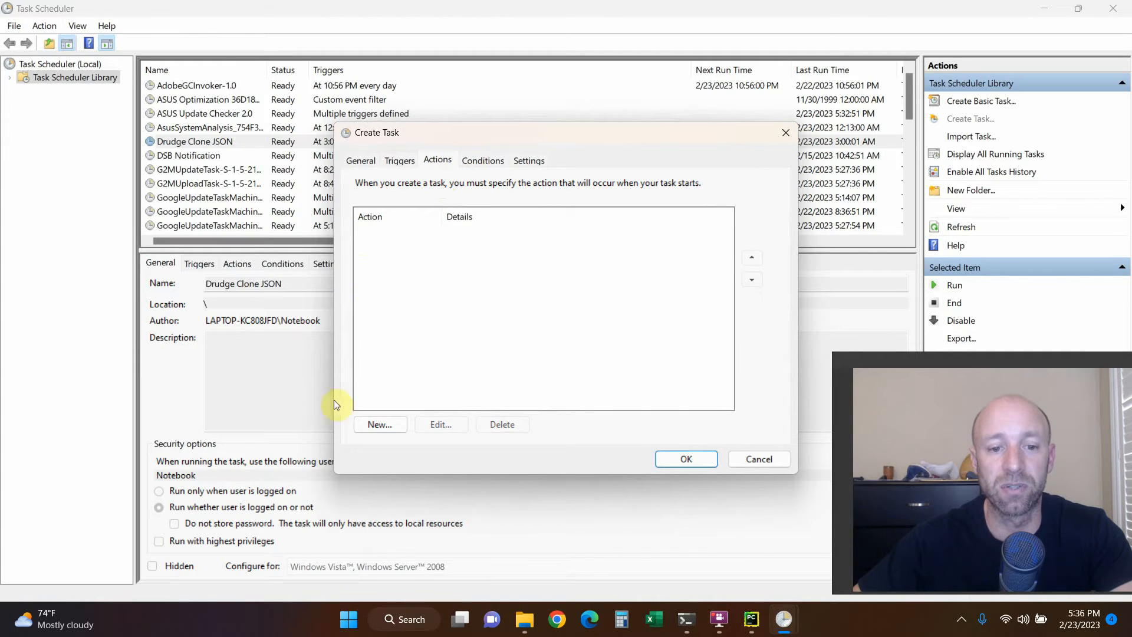
{"action": "left_click", "coordinate": [378, 425]}
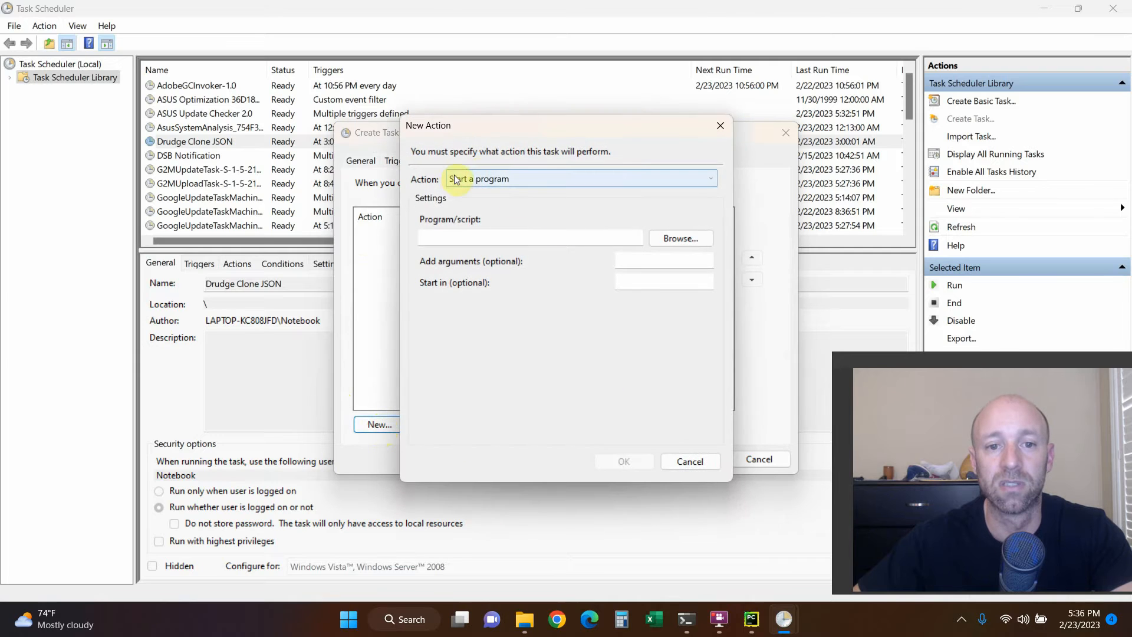
{"action": "left_click", "coordinate": [497, 182]}
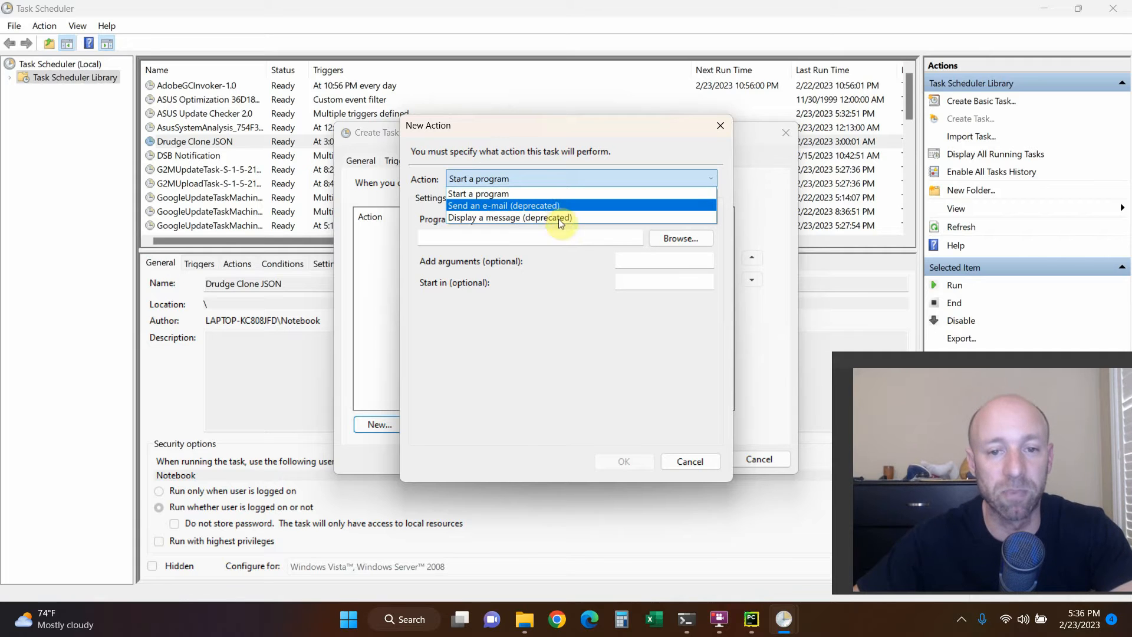
{"action": "left_click", "coordinate": [515, 194]}
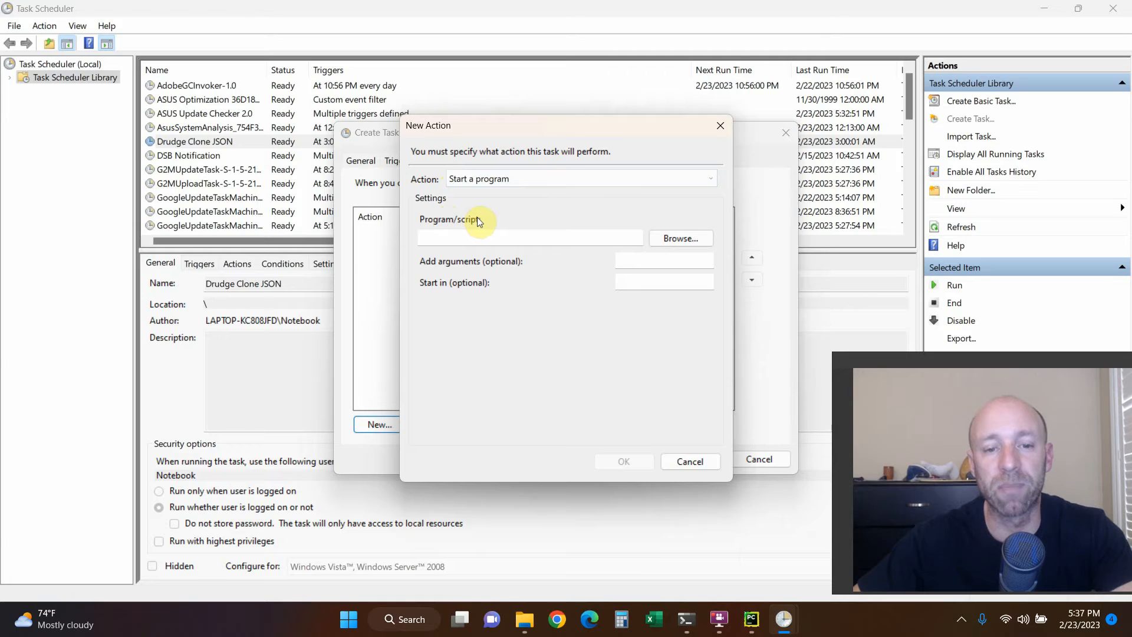
{"action": "left_click", "coordinate": [484, 236]}
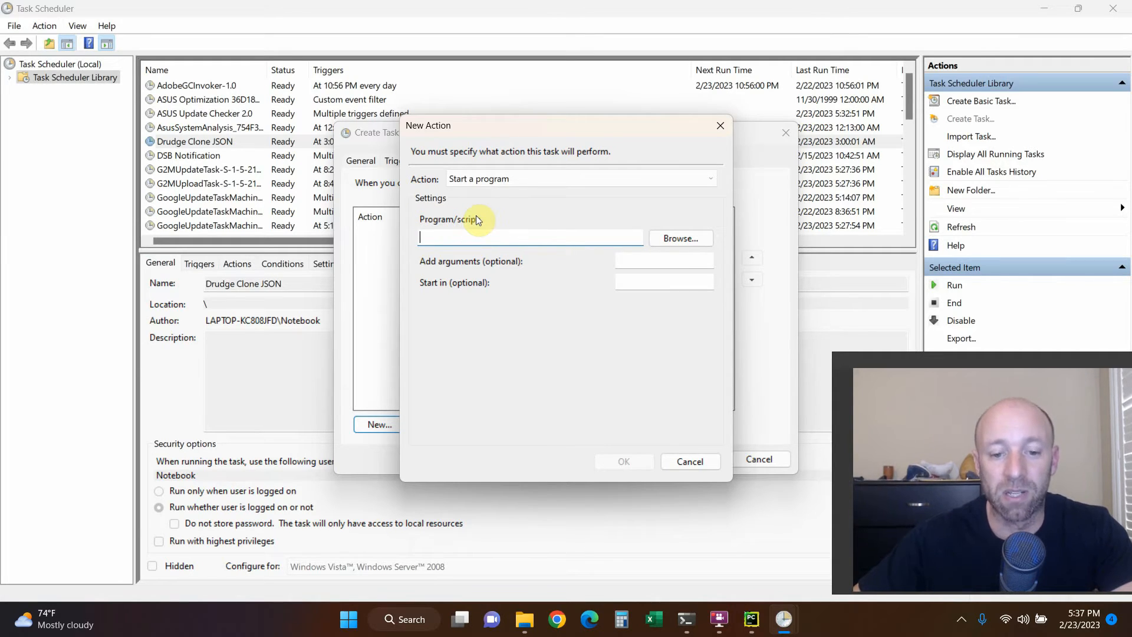
Close the existing Command Prompt window, open a new one and move it clear of the task list.
{"action": "left_click", "coordinate": [687, 619]}
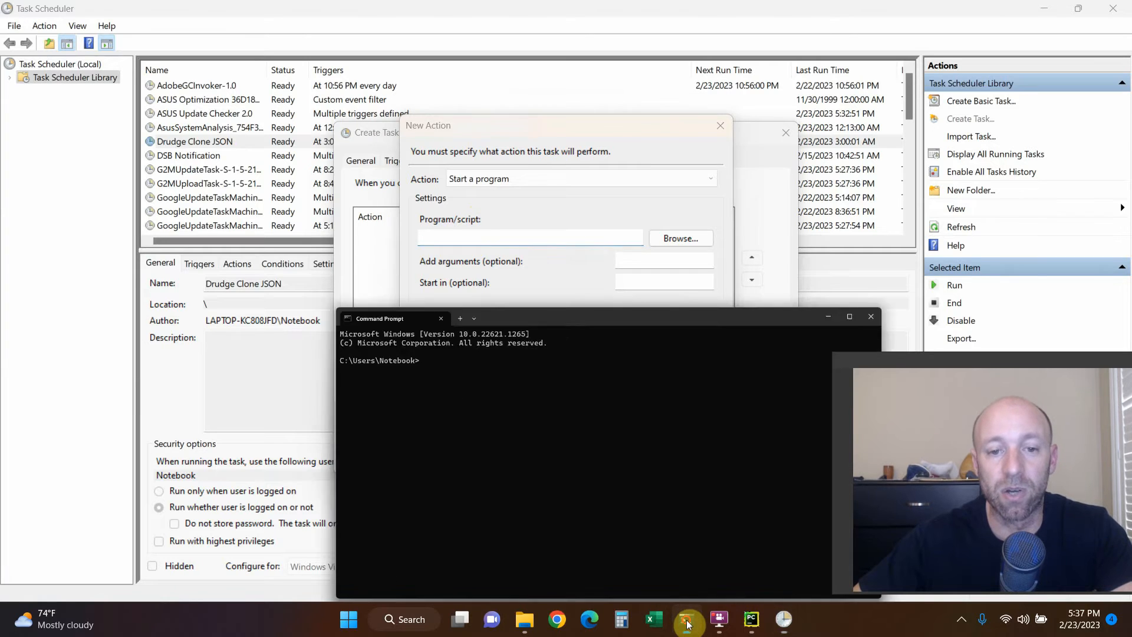
{"action": "left_click", "coordinate": [981, 145]}
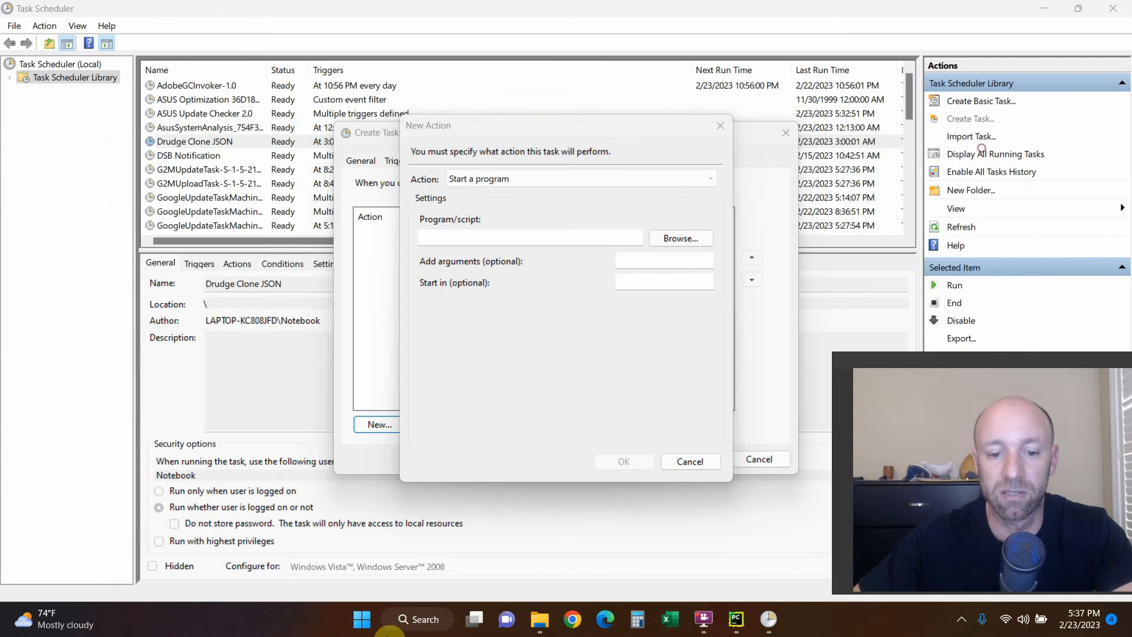
{"action": "left_click", "coordinate": [426, 618]}
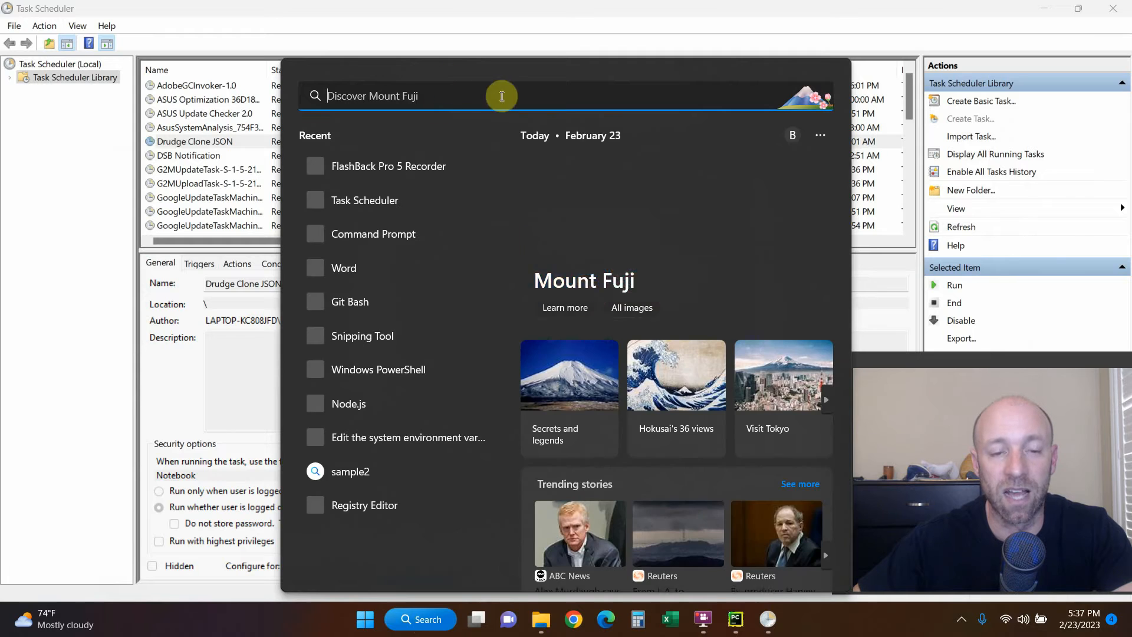
{"action": "key", "text": "Escape"}
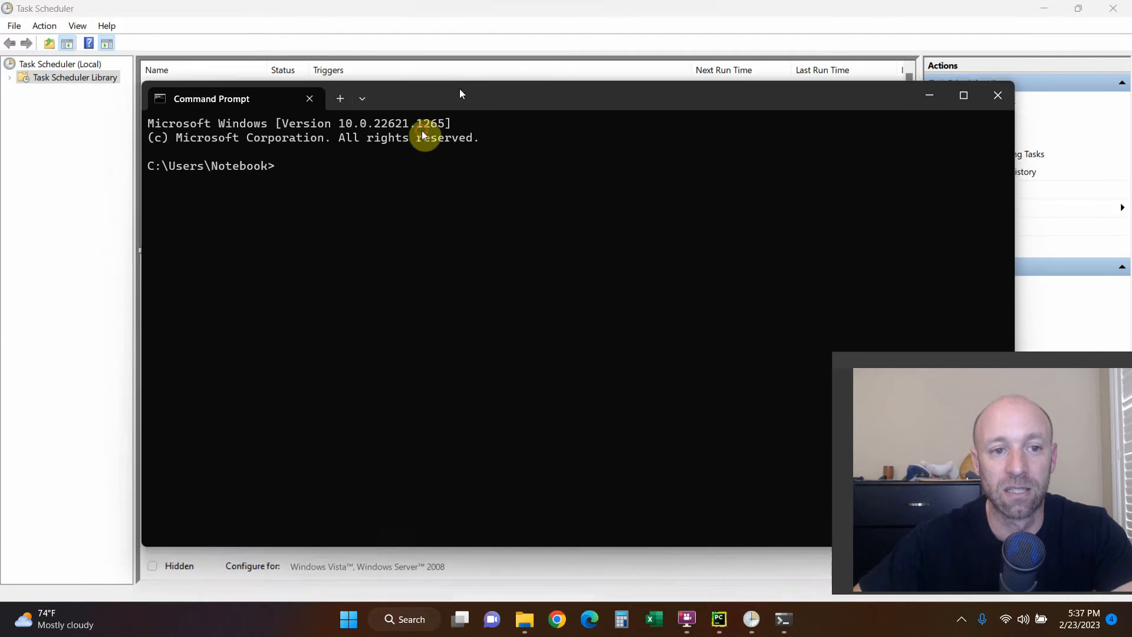
{"action": "left_click_drag", "start_coordinate": [461, 94], "coordinate": [517, 90]}
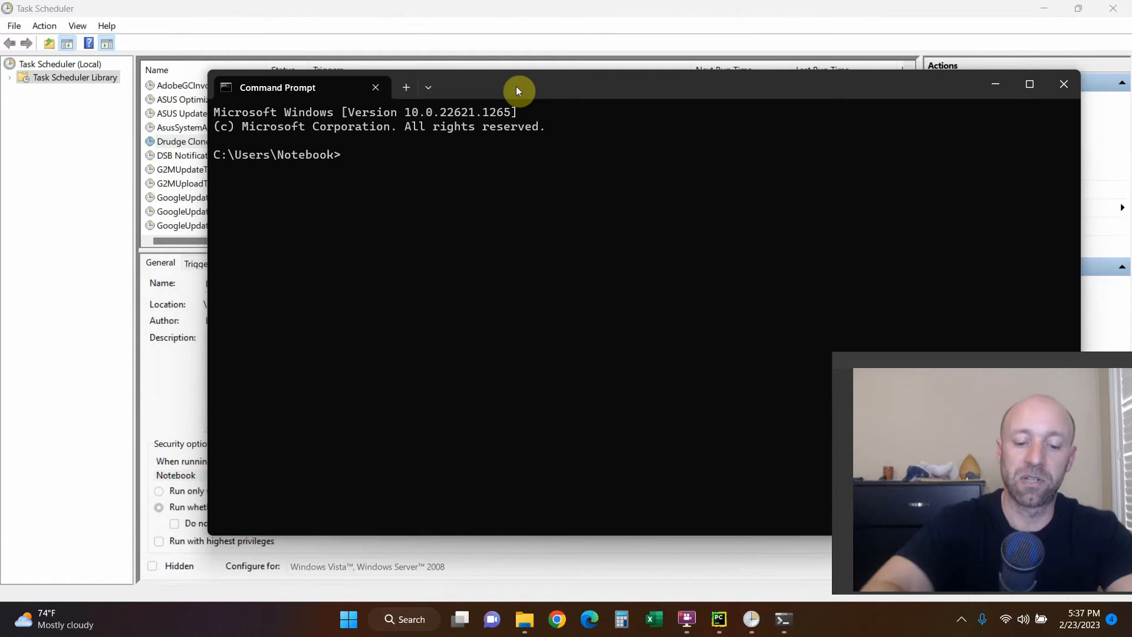
List the installed Python locations with "where python" and check the DrudgeFinancialClone project's Python interpreter in PyCharm's settings.
{"action": "type", "text": "where python"}
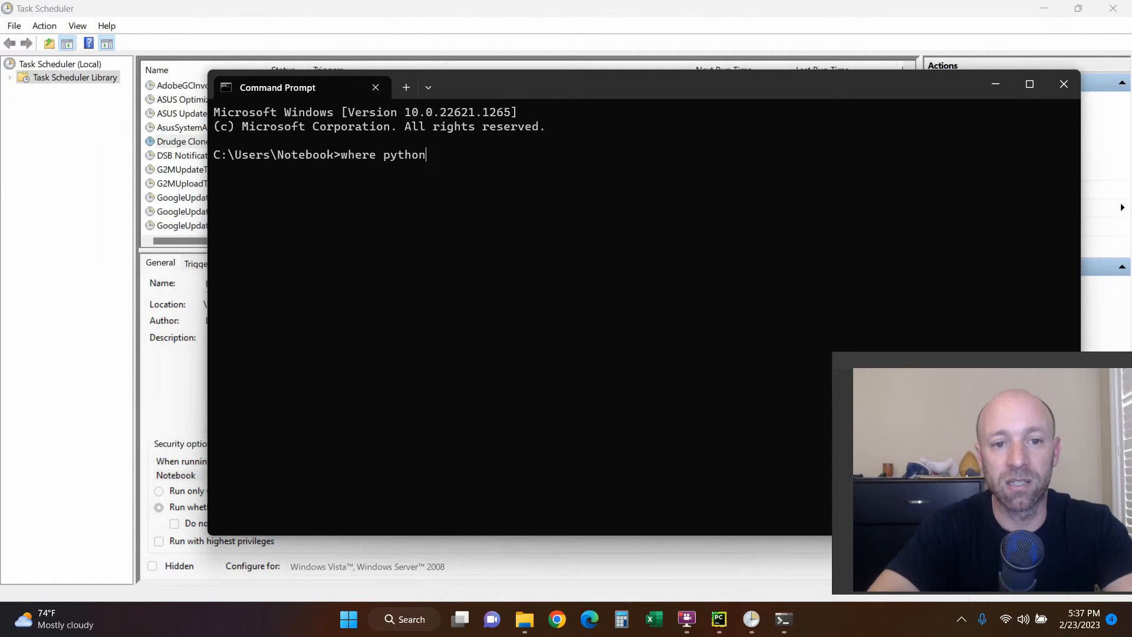
{"action": "key", "text": "Return"}
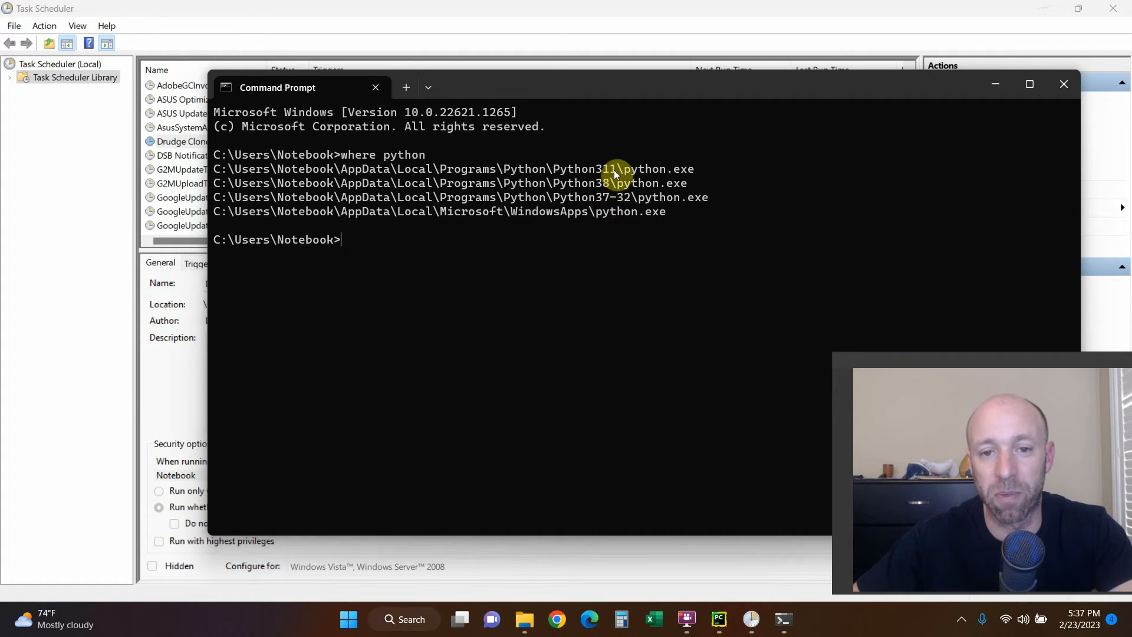
{"action": "left_click", "coordinate": [719, 620]}
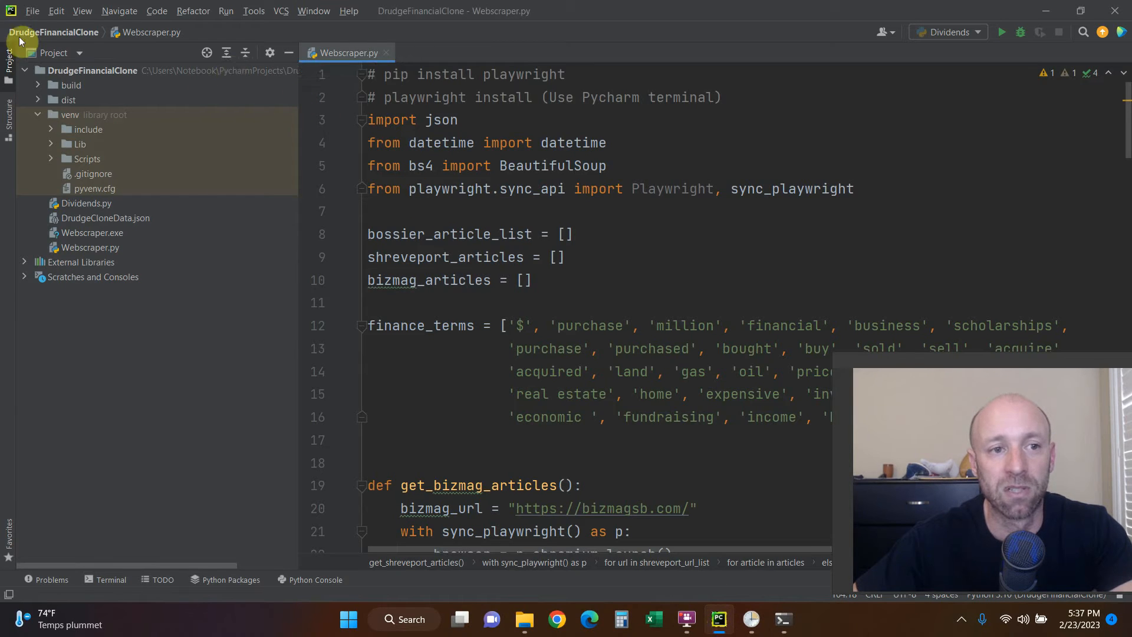
{"action": "left_click", "coordinate": [37, 16]}
{"action": "left_click", "coordinate": [62, 159]}
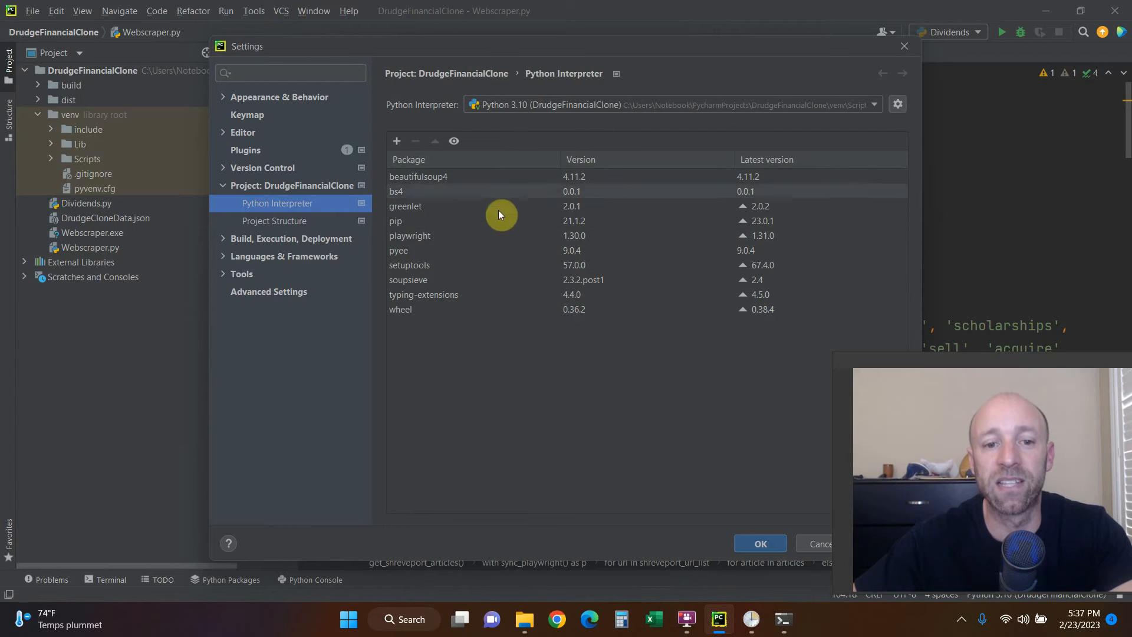
{"action": "left_click", "coordinate": [903, 42]}
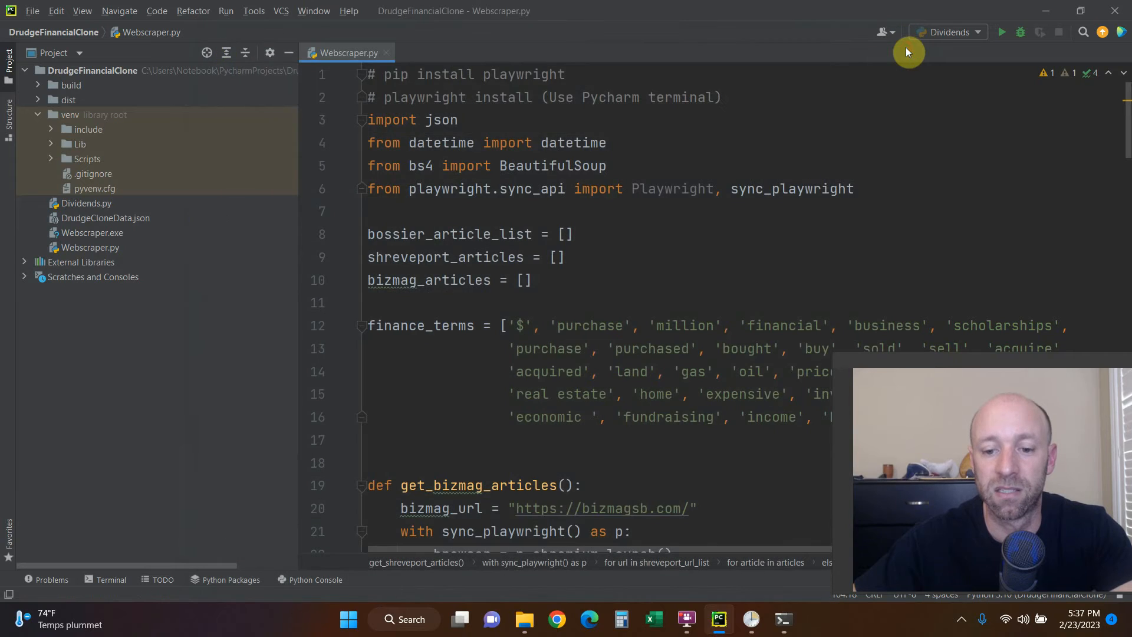
Switch to the Command Prompt and copy the full path of the Python311 python.exe.
{"action": "left_click", "coordinate": [783, 619]}
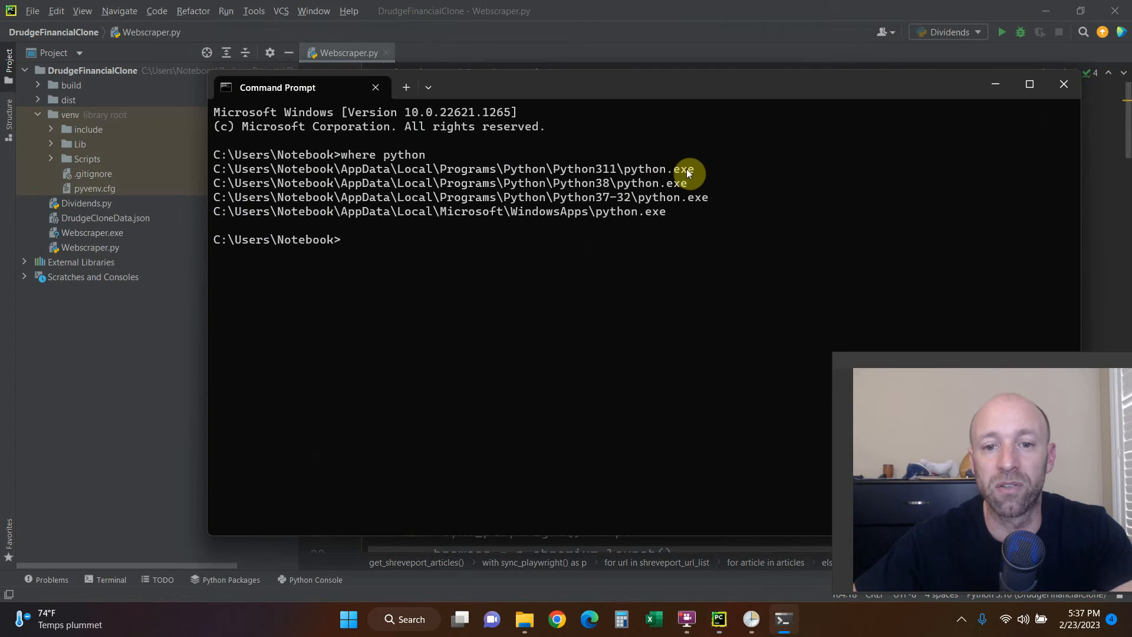
{"action": "left_click_drag", "start_coordinate": [596, 177], "coordinate": [201, 166]}
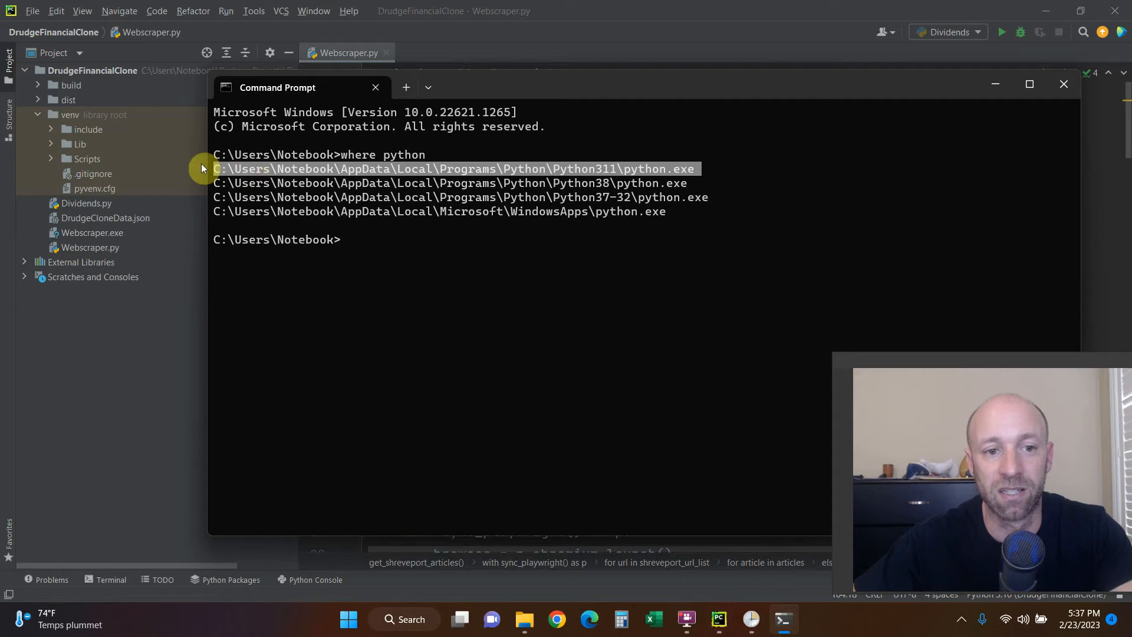
{"action": "left_click", "coordinate": [615, 168]}
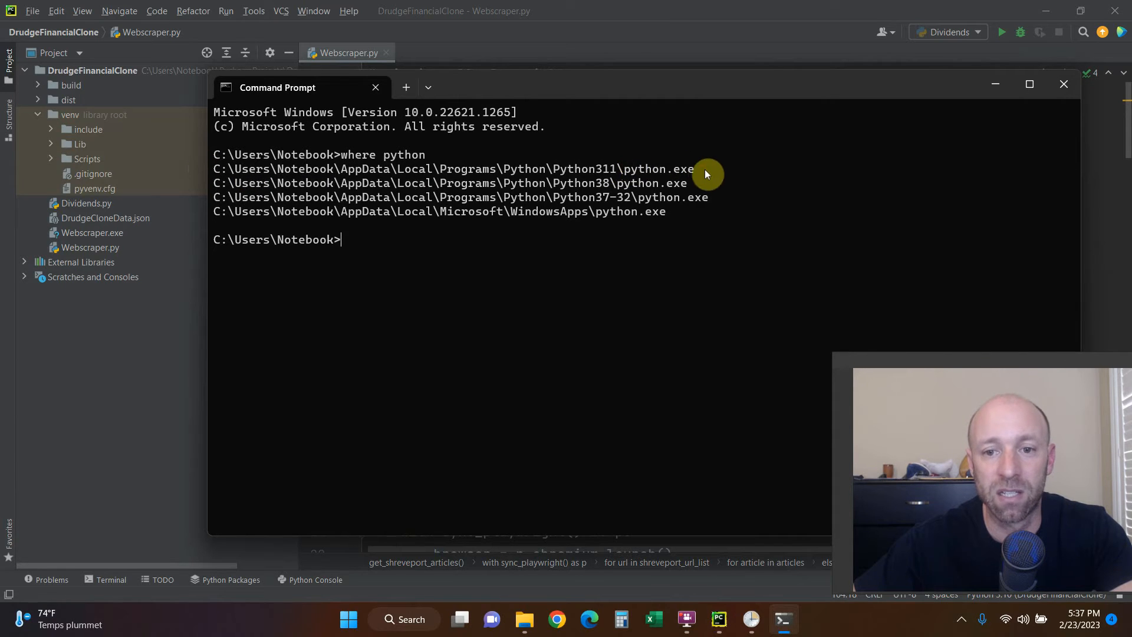
{"action": "left_click_drag", "start_coordinate": [697, 168], "coordinate": [232, 168]}
{"action": "key", "text": "ctrl+c"}
{"action": "right_click", "coordinate": [231, 168]}
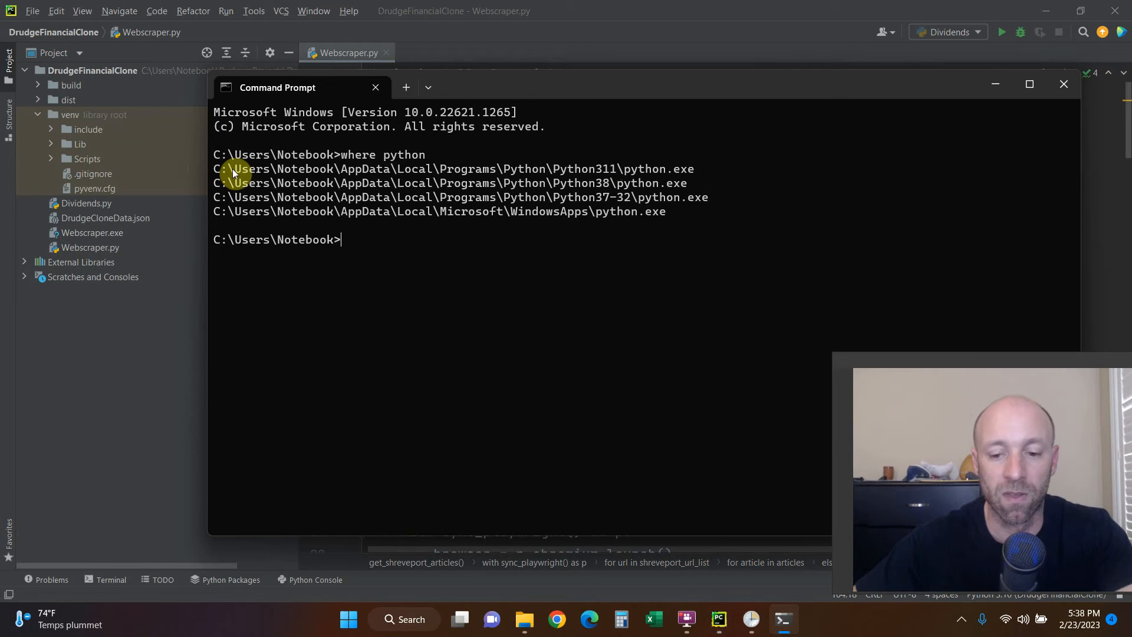
Return to the new task in Task Scheduler and paste the Python311 python.exe path as the action's program/script.
{"action": "left_click", "coordinate": [718, 619]}
{"action": "mouse_move", "coordinate": [755, 601]}
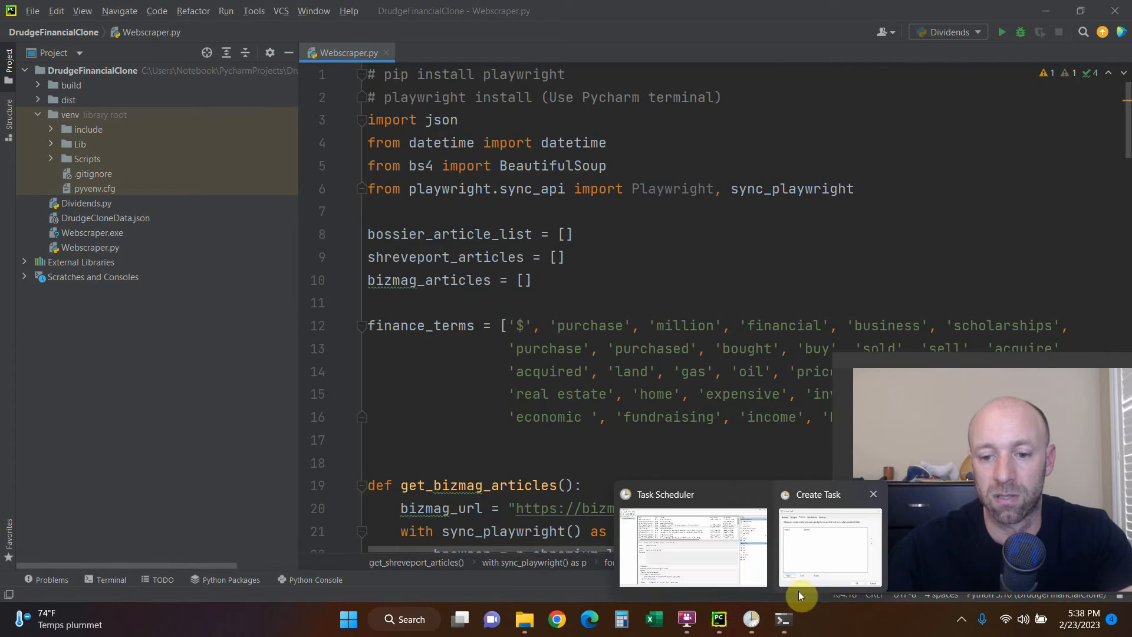
{"action": "left_click", "coordinate": [817, 544]}
{"action": "left_click", "coordinate": [446, 238]}
{"action": "key", "text": "ctrl+v"}
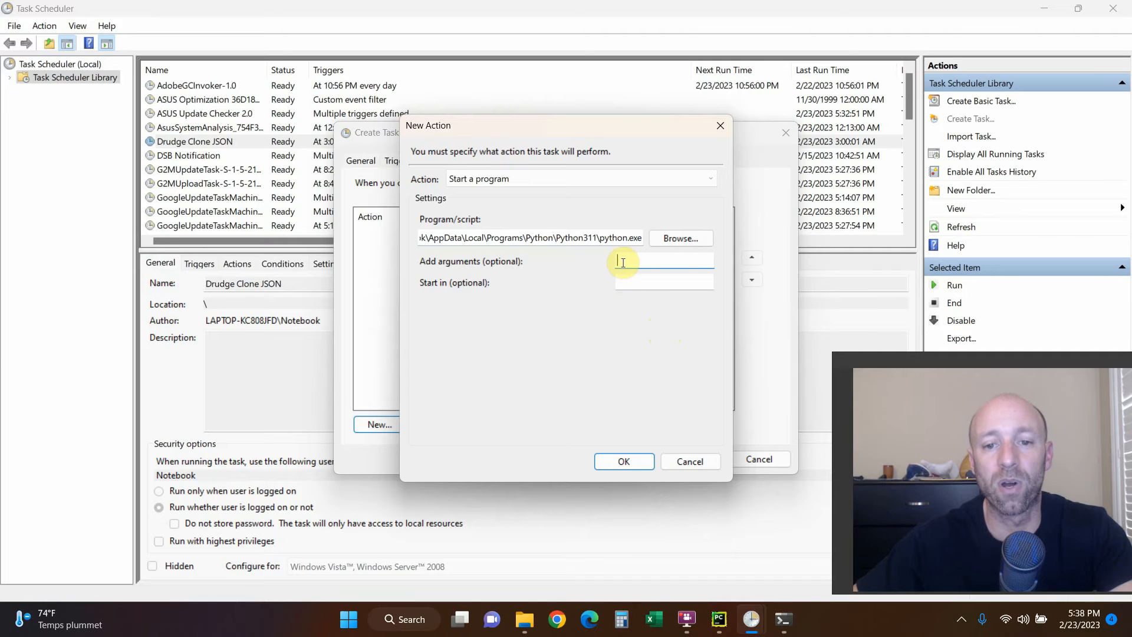
Check the script's file name in PyCharm and the project folder, and set the action's arguments to Webscraper.py.
{"action": "left_click", "coordinate": [719, 618]}
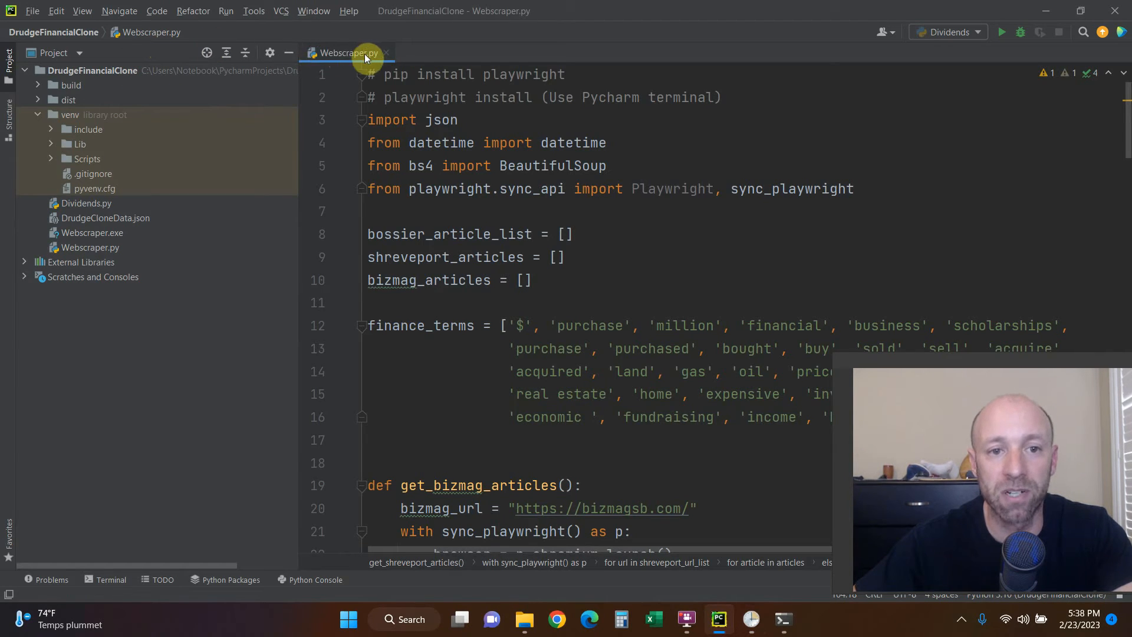
{"action": "left_click", "coordinate": [524, 618]}
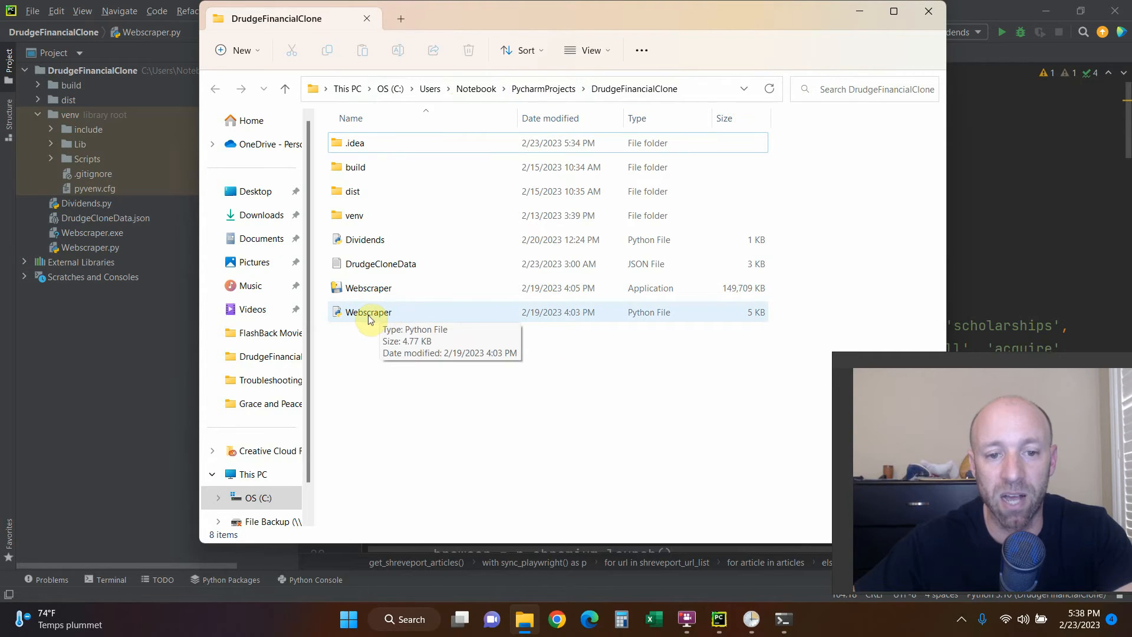
{"action": "left_click", "coordinate": [742, 627]}
{"action": "left_click", "coordinate": [825, 585]}
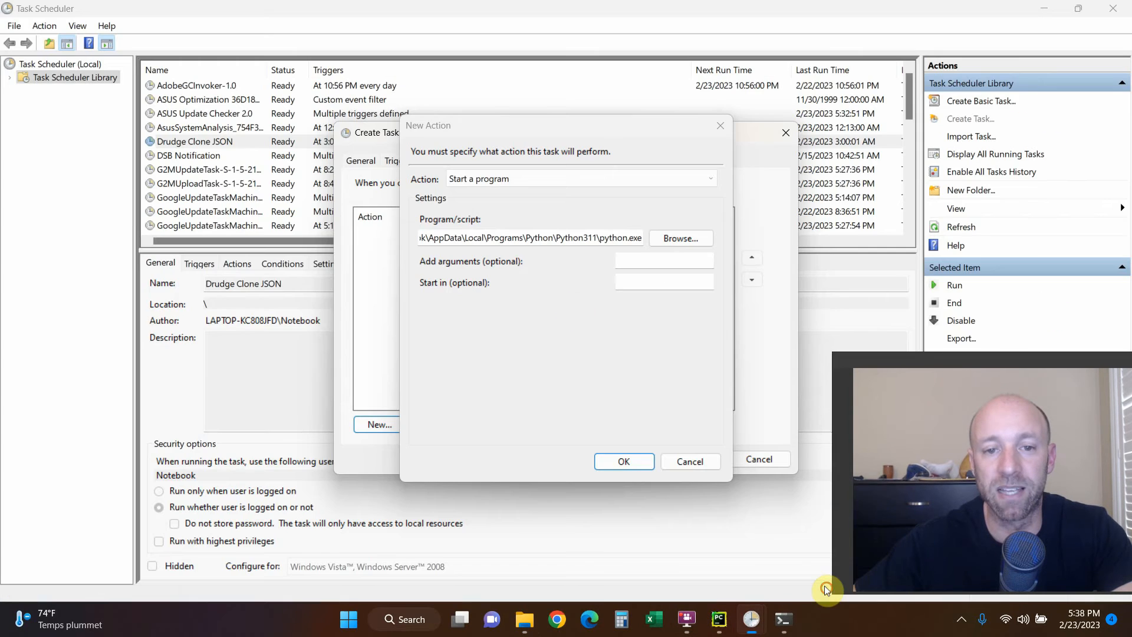
{"action": "left_click", "coordinate": [630, 260]}
{"action": "type", "text": "Webscraper.py"}
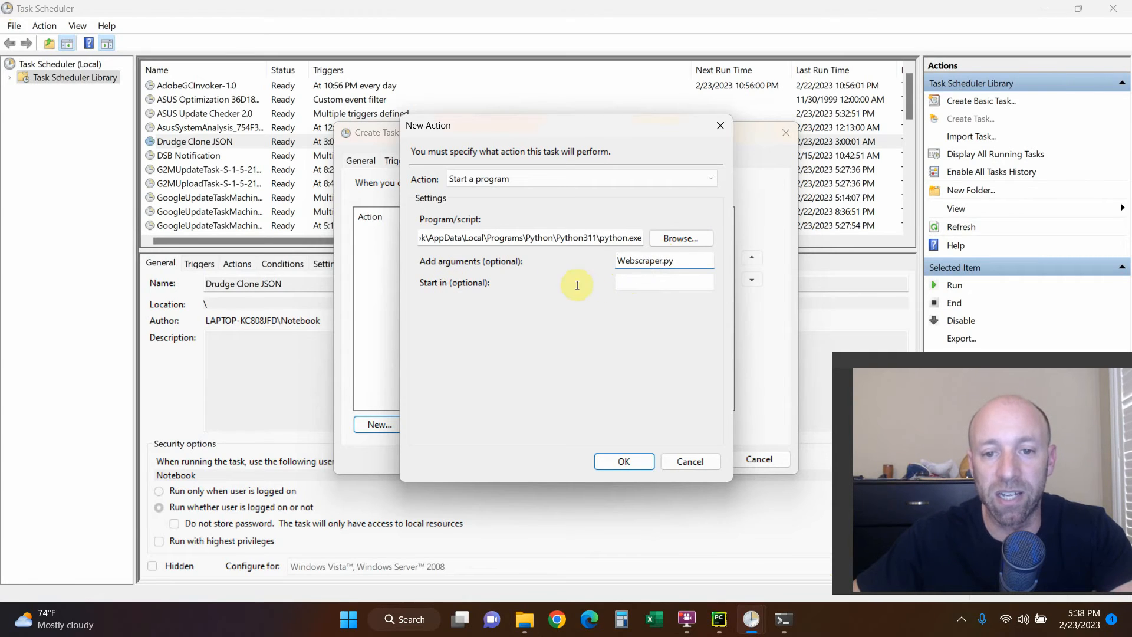
Set the action's start-in folder to C:\Users\Notebook\PycharmProjects\DrudgeFinancialClone, copied from File Explorer, and save the action.
{"action": "left_click", "coordinate": [640, 282]}
{"action": "left_click", "coordinate": [527, 621]}
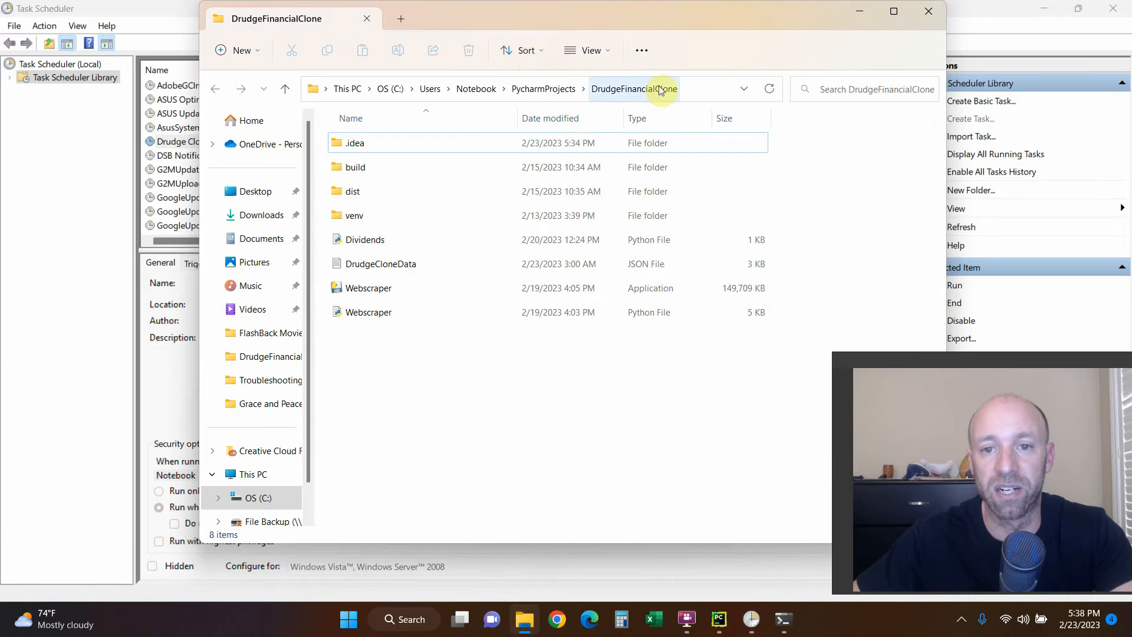
{"action": "left_click", "coordinate": [660, 89]}
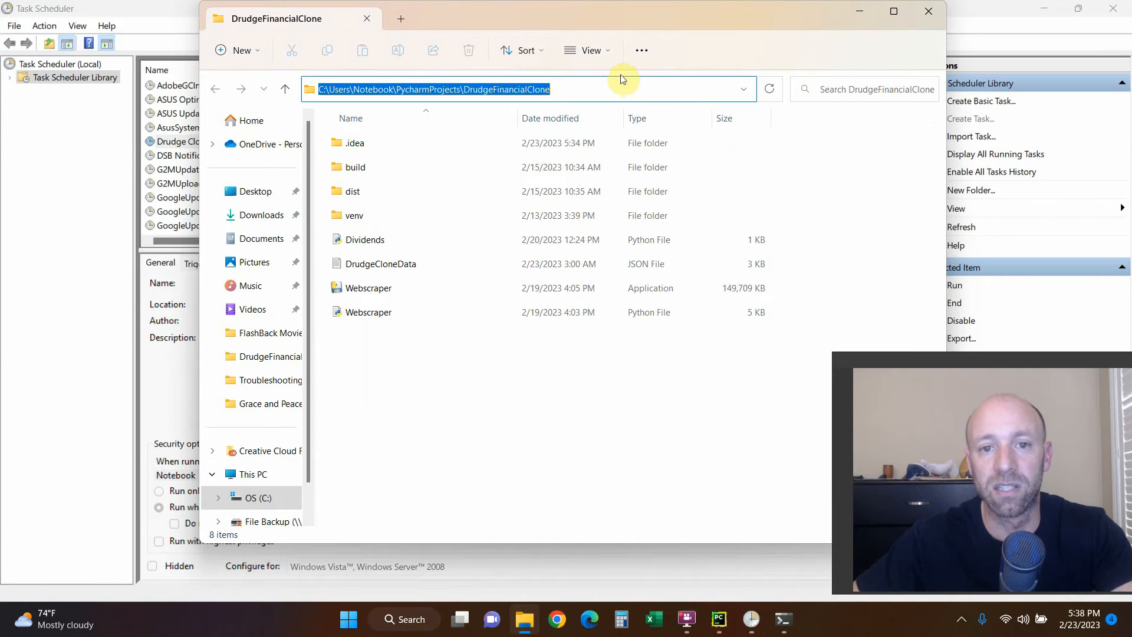
{"action": "left_click", "coordinate": [719, 620]}
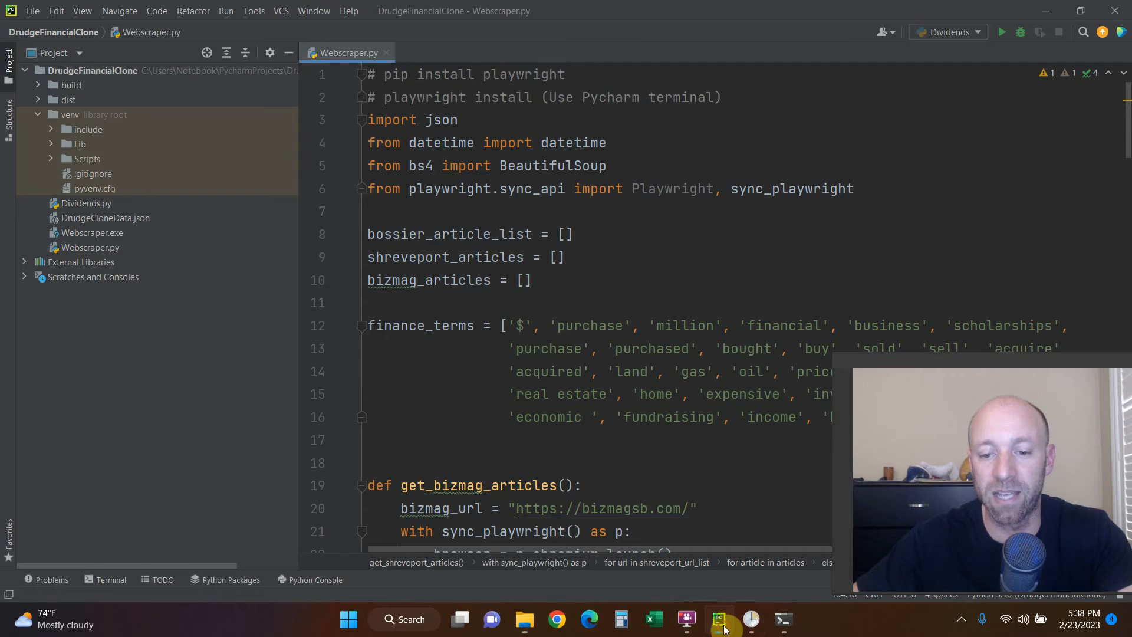
{"action": "left_click", "coordinate": [755, 622]}
{"action": "left_click", "coordinate": [813, 560]}
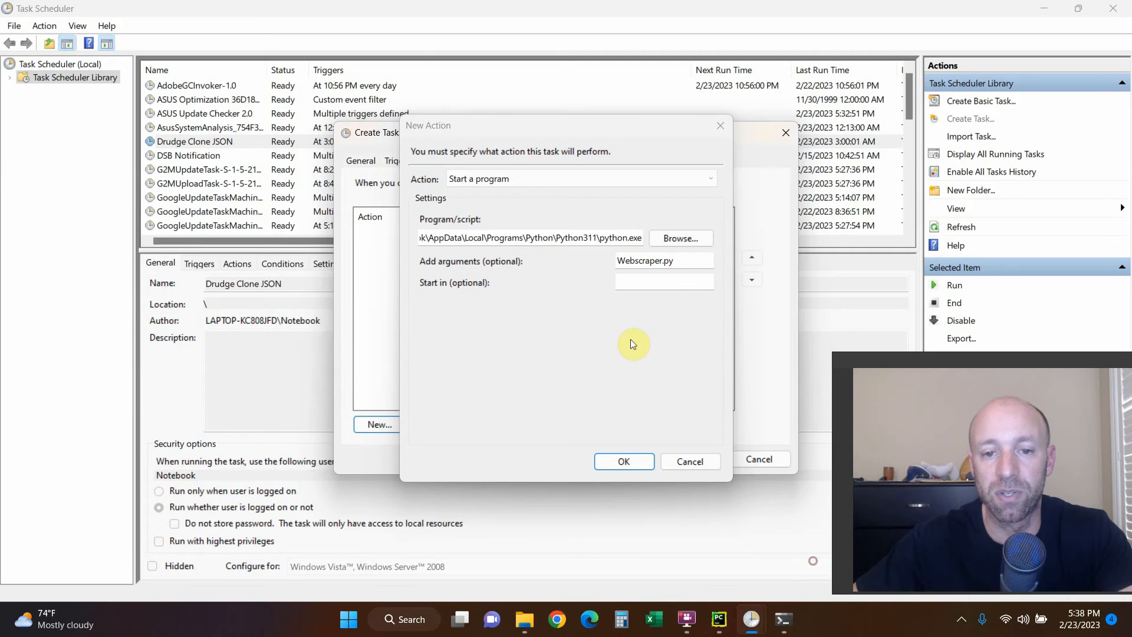
{"action": "left_click", "coordinate": [630, 281]}
{"action": "key", "text": "ctrl+v"}
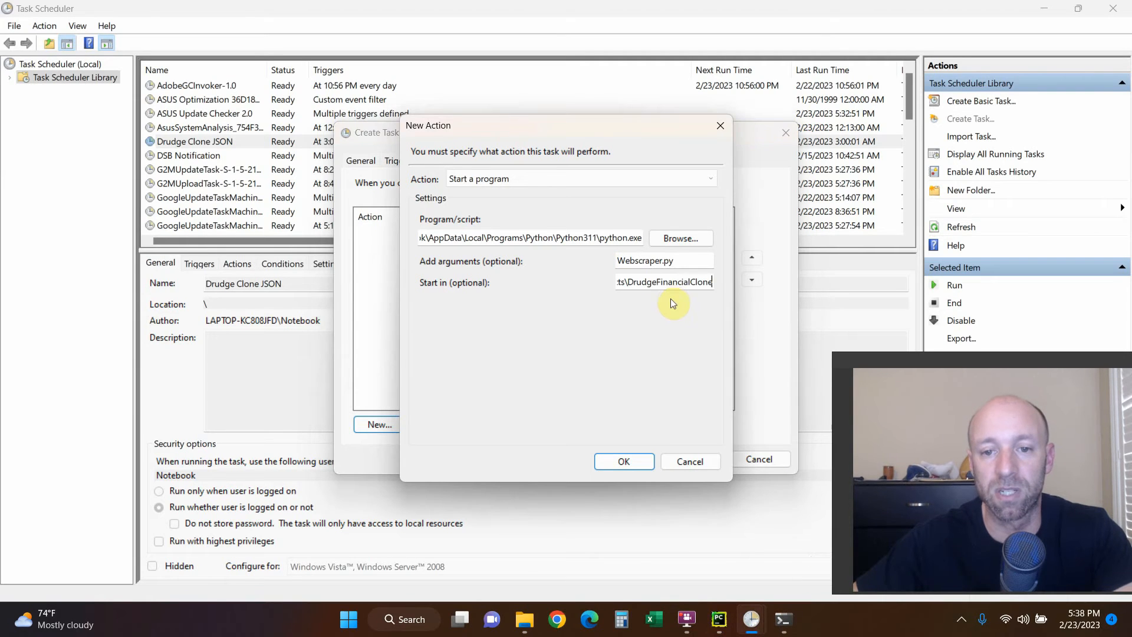
{"action": "left_click", "coordinate": [626, 467]}
Review the new task's conditions, additional settings and general options, and discard the task without creating it.
{"action": "left_click", "coordinate": [488, 162]}
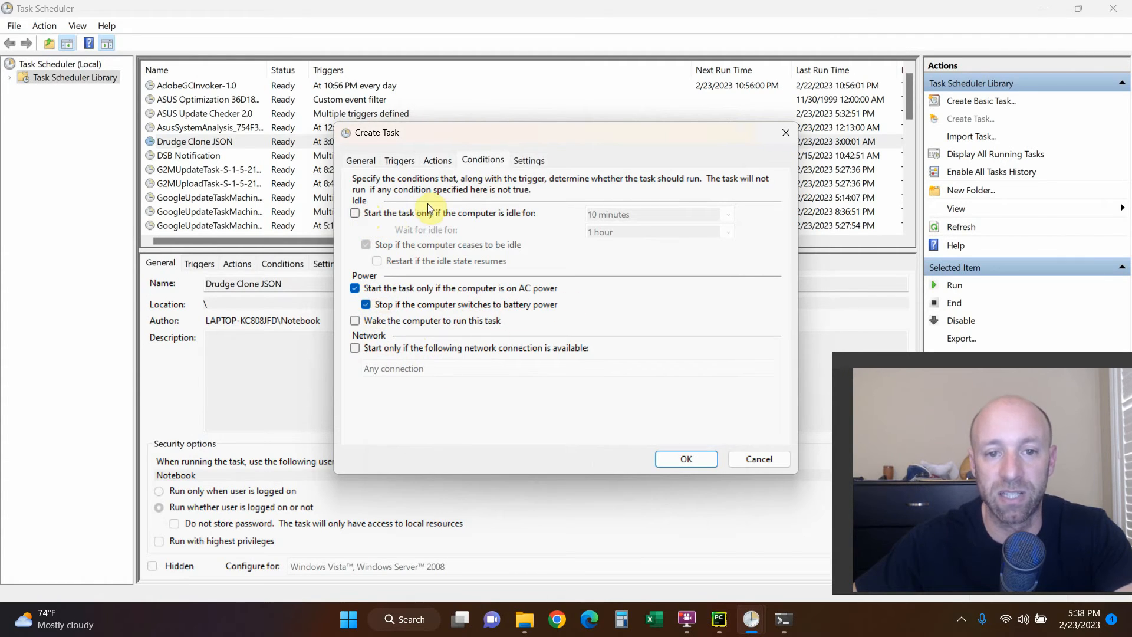
{"action": "left_click", "coordinate": [528, 161]}
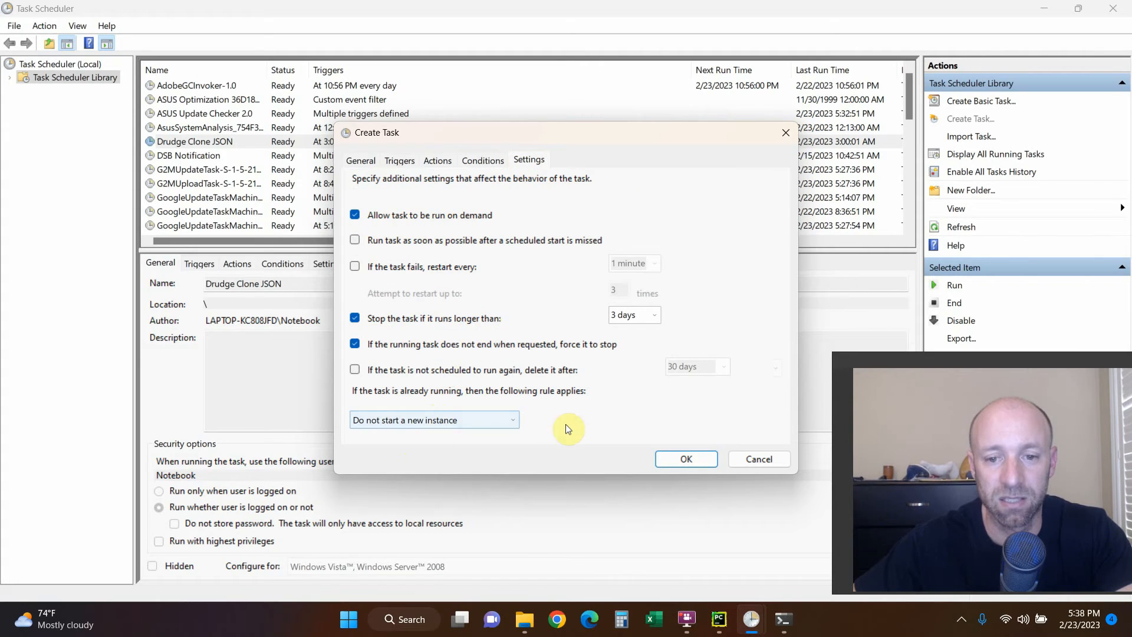
{"action": "left_click", "coordinate": [362, 162]}
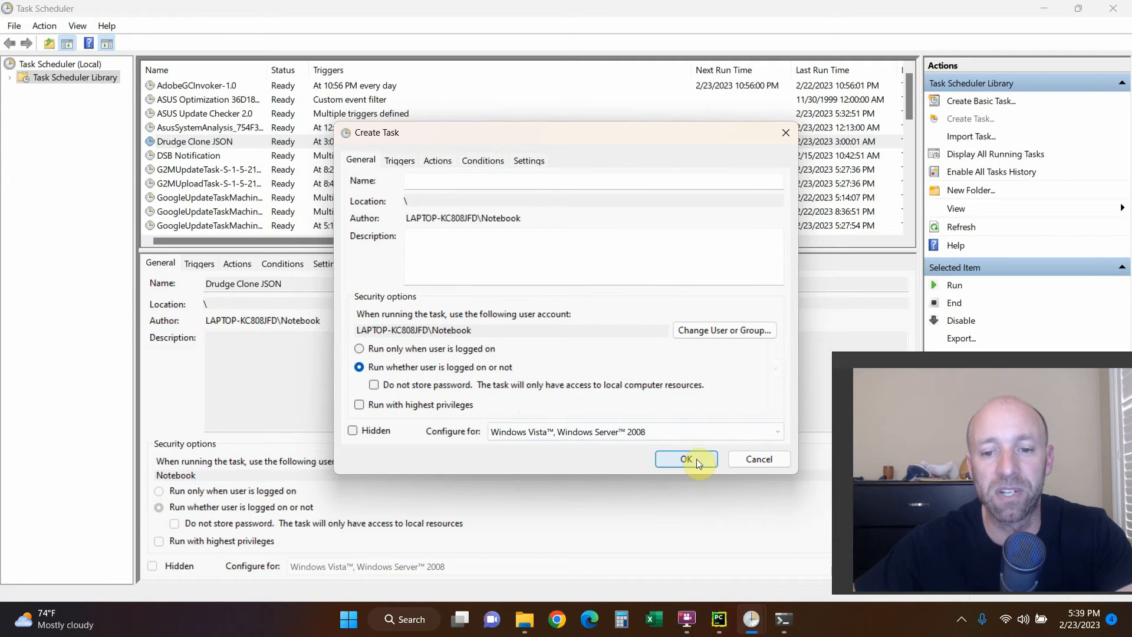
{"action": "left_click", "coordinate": [758, 459]}
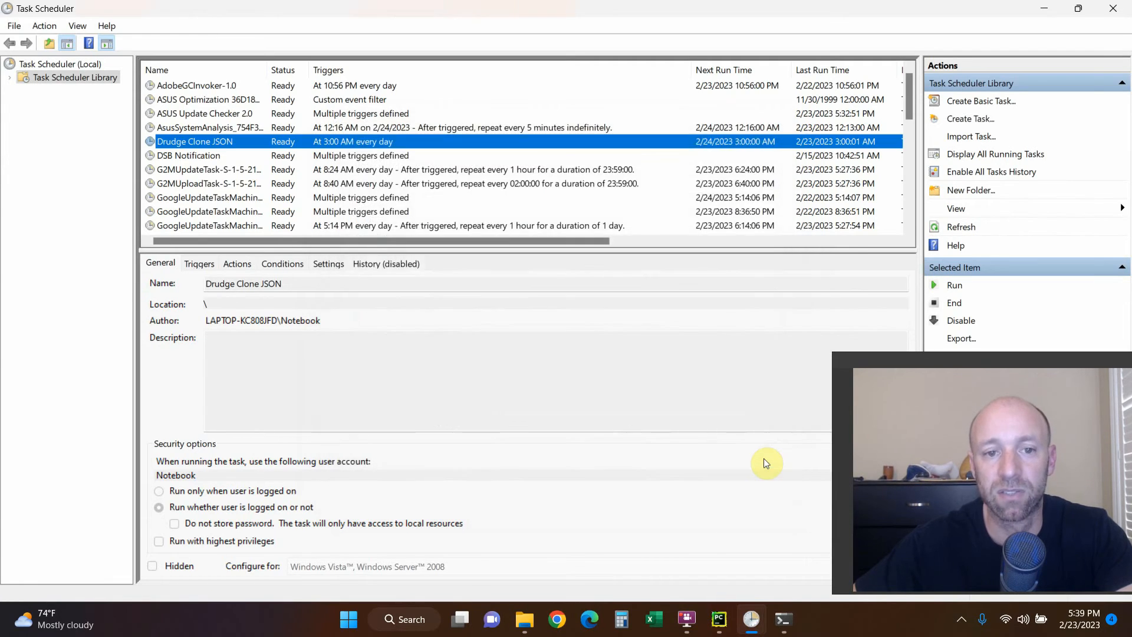
Sort the task list by name, select the existing Drudge Clone JSON task and run it on demand.
{"action": "left_click", "coordinate": [192, 75]}
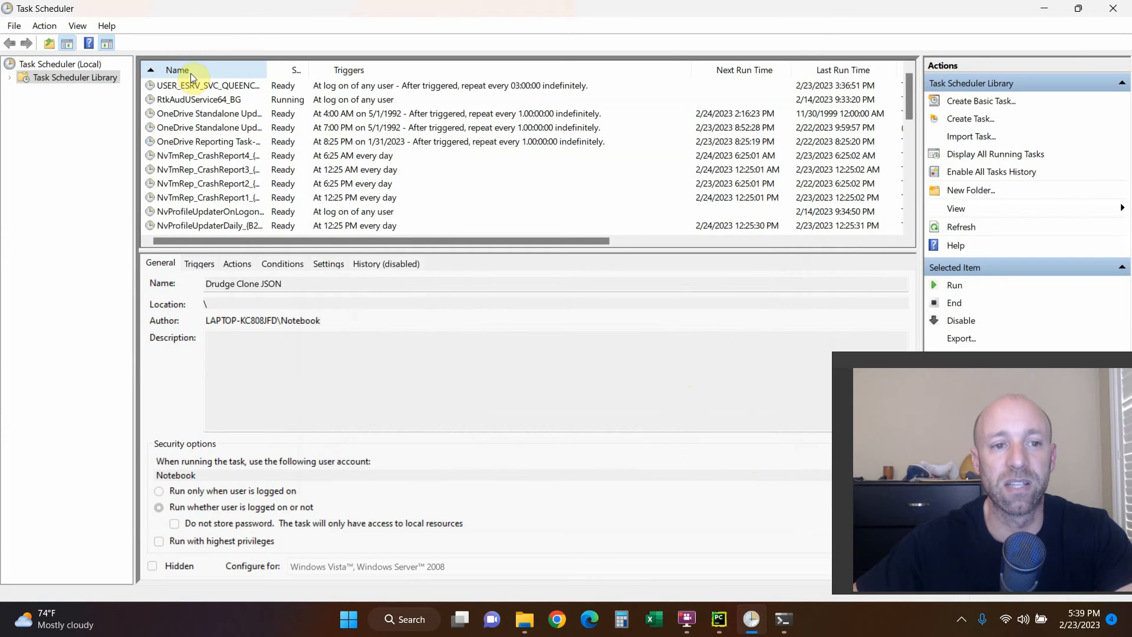
{"action": "scroll", "coordinate": [189, 165], "scroll_direction": "down", "scroll_amount": 7}
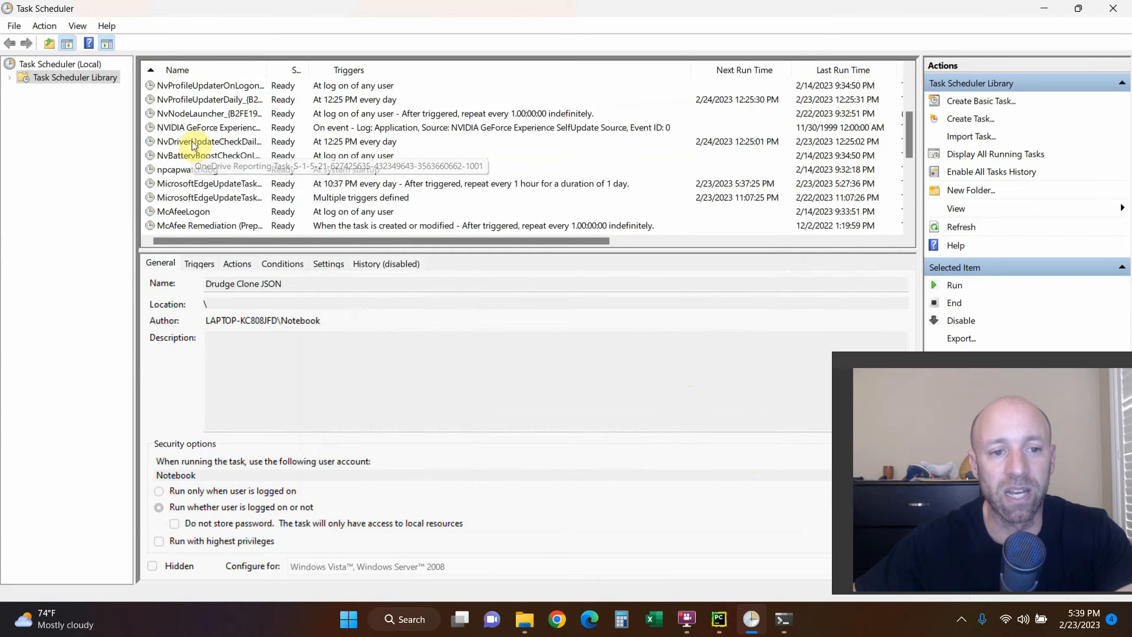
{"action": "scroll", "coordinate": [197, 164], "scroll_direction": "up", "scroll_amount": 7}
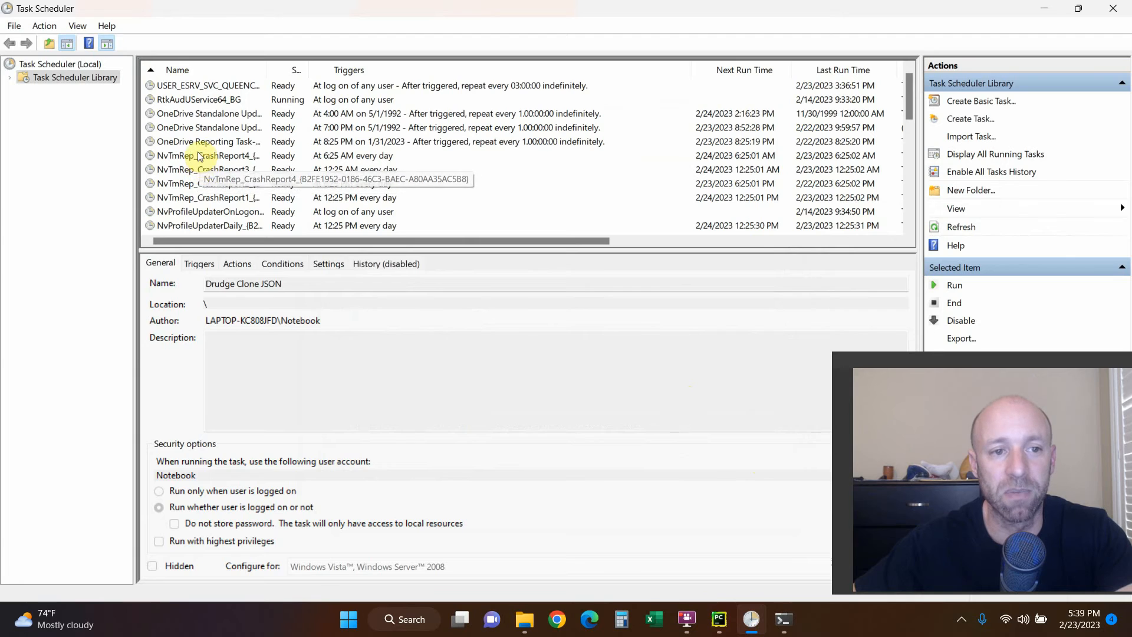
{"action": "left_click", "coordinate": [194, 113]}
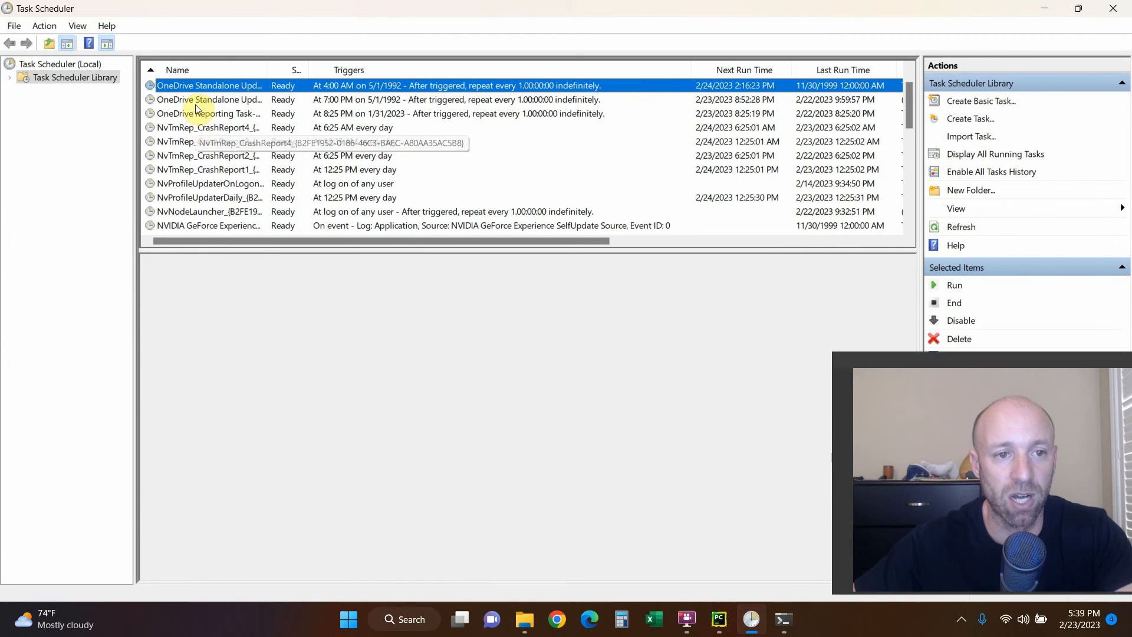
{"action": "key", "text": "d"}
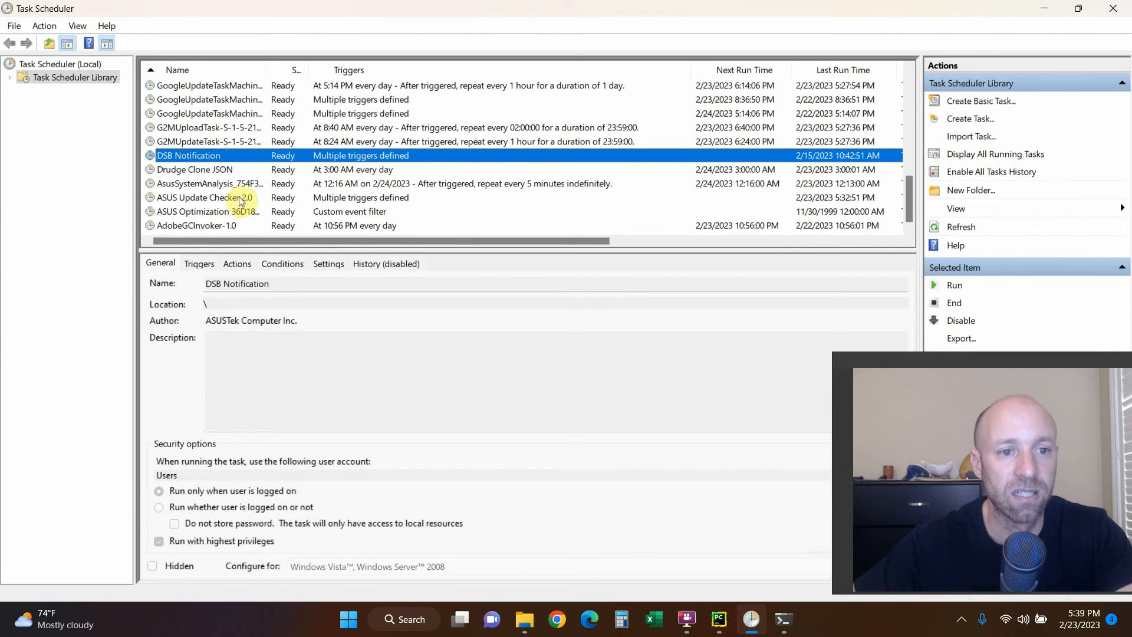
{"action": "left_click", "coordinate": [184, 171]}
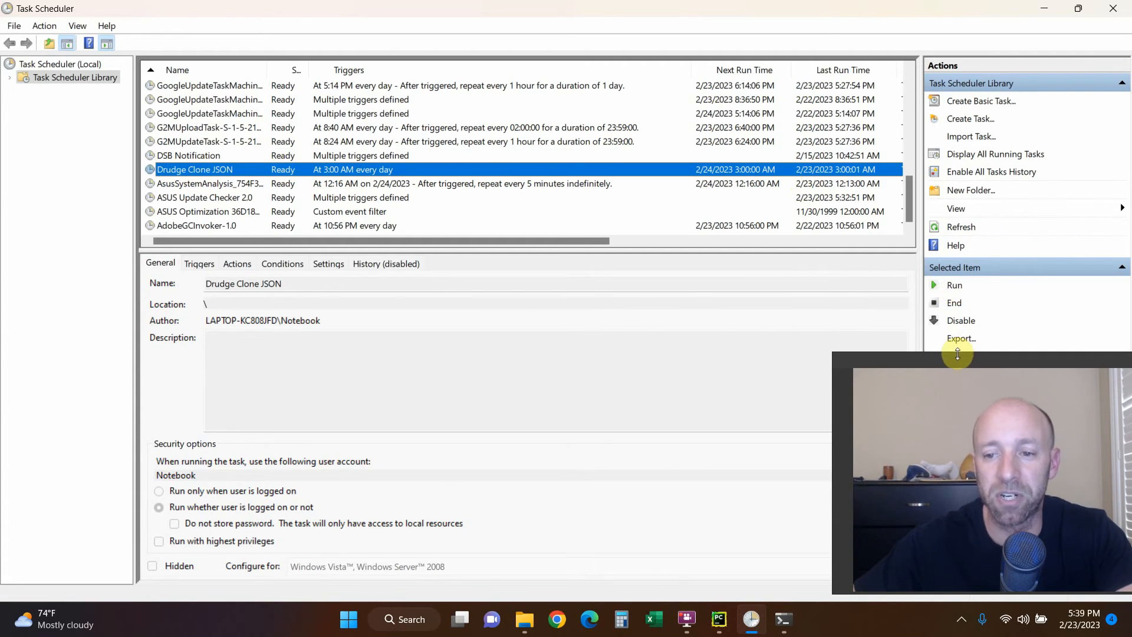
{"action": "left_click_drag", "start_coordinate": [963, 353], "coordinate": [922, 377]}
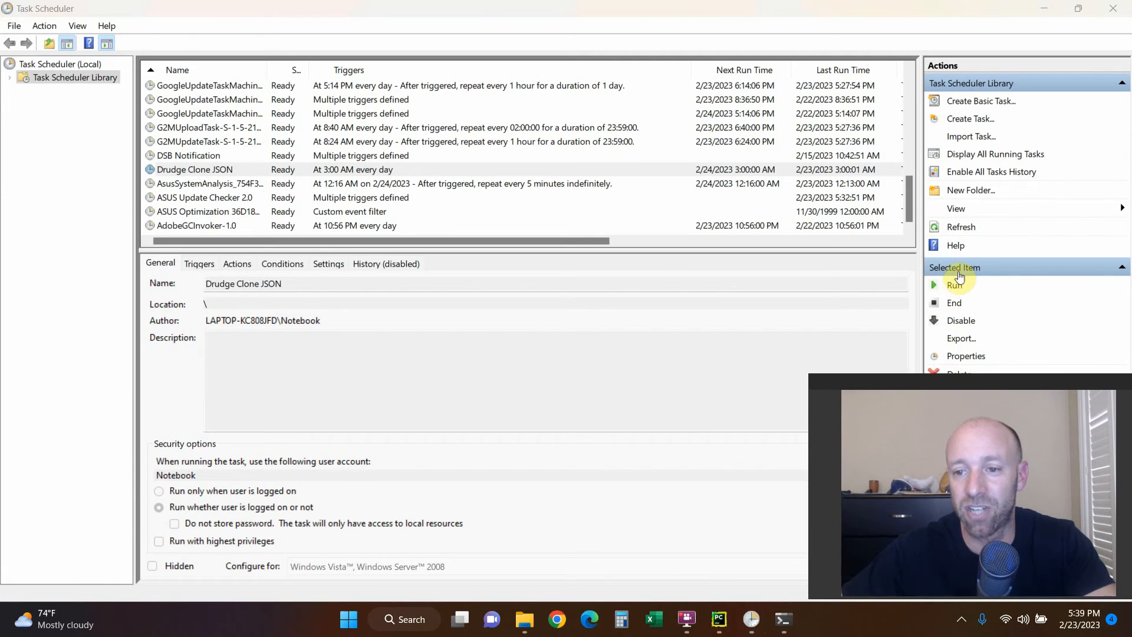
{"action": "left_click", "coordinate": [954, 286]}
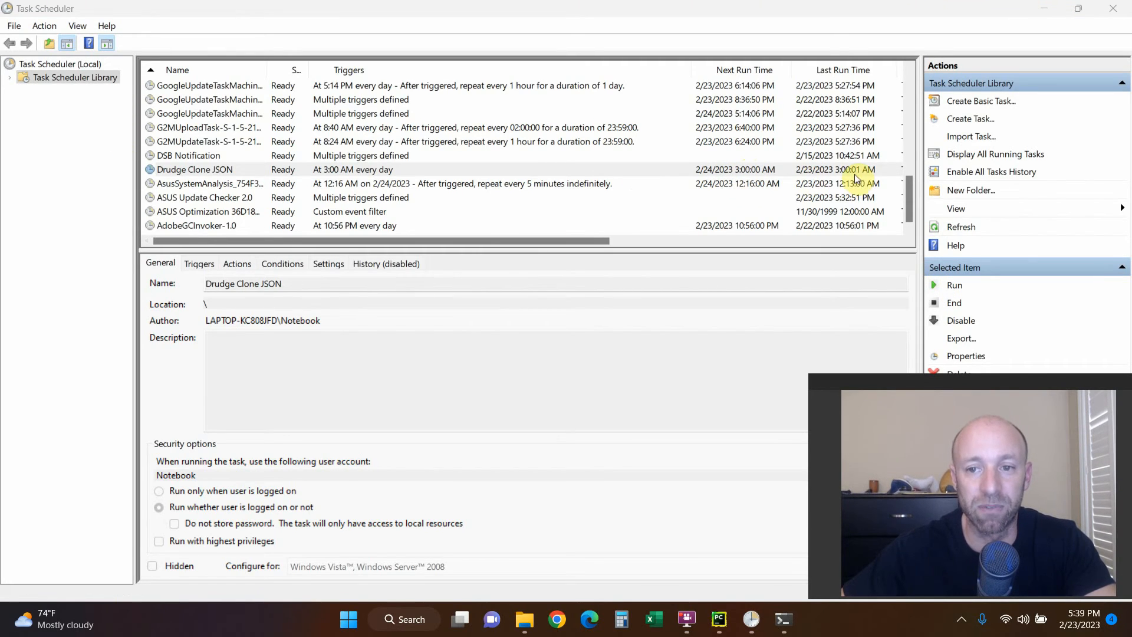
Check the DrudgeCloneData file in the project folder, and find the line in PyCharm's Webscraper.py that writes DrudgeCloneData.json.
{"action": "left_click", "coordinate": [525, 619]}
{"action": "left_click", "coordinate": [374, 266]}
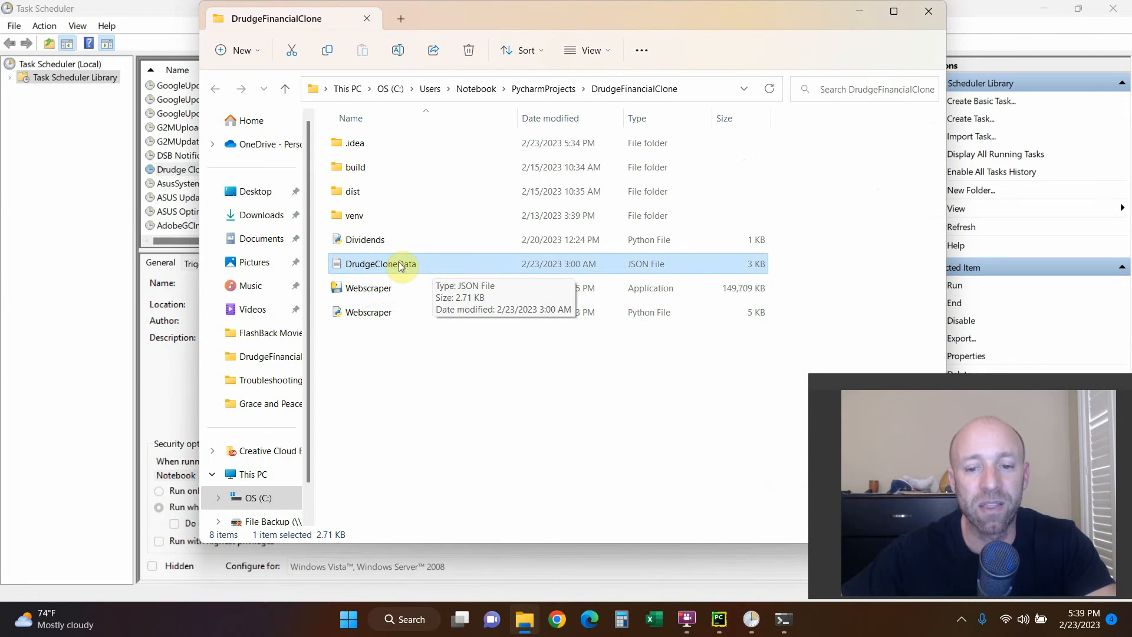
{"action": "left_click", "coordinate": [719, 619]}
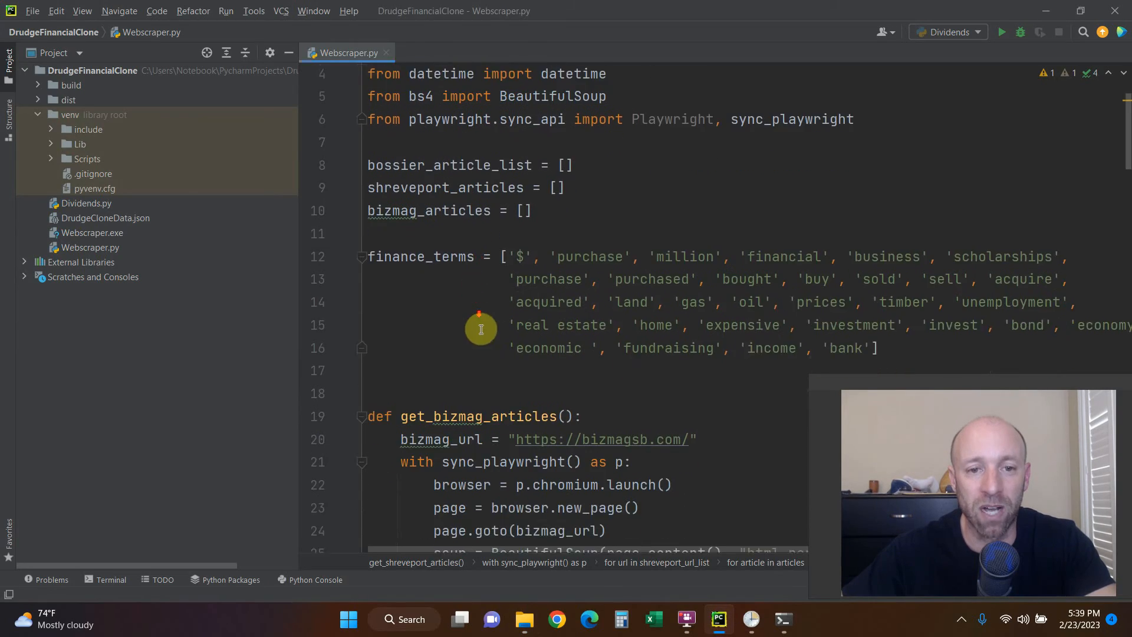
{"action": "scroll", "coordinate": [481, 329], "scroll_direction": "down", "scroll_amount": 15}
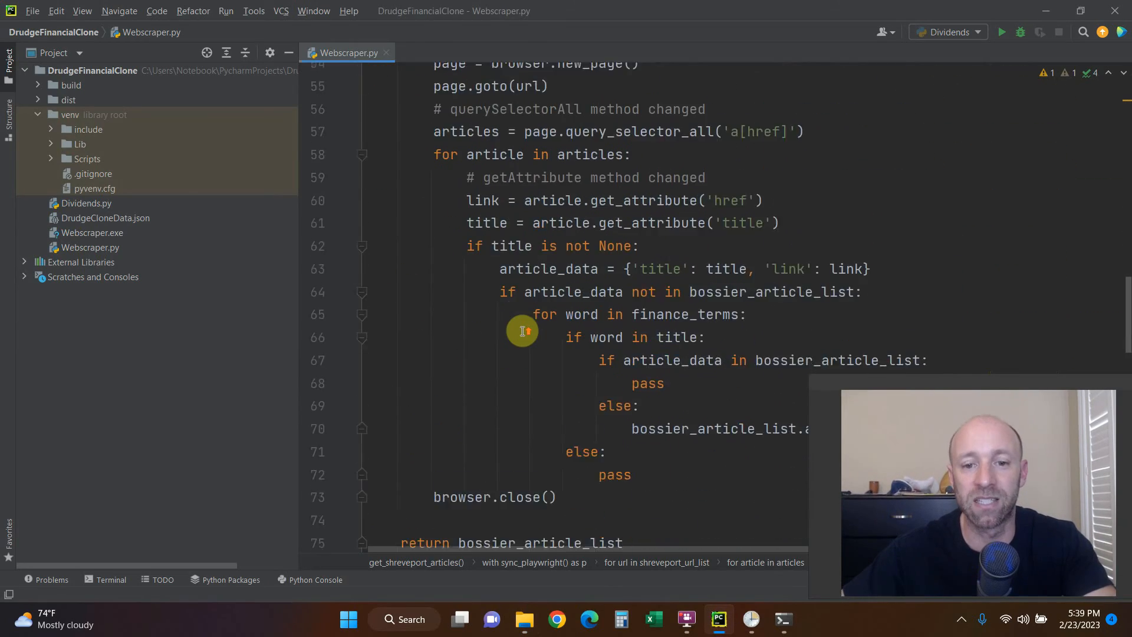
{"action": "scroll", "coordinate": [523, 331], "scroll_direction": "down", "scroll_amount": 8}
{"action": "scroll", "coordinate": [523, 336], "scroll_direction": "down", "scroll_amount": 5}
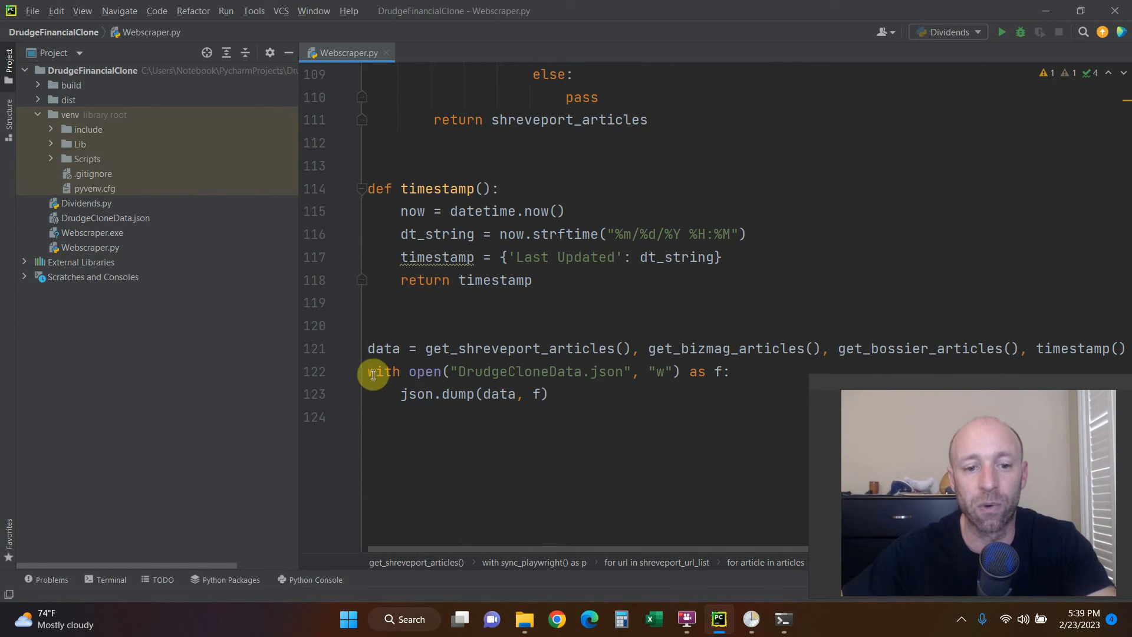
{"action": "left_click_drag", "start_coordinate": [462, 371], "coordinate": [589, 371]}
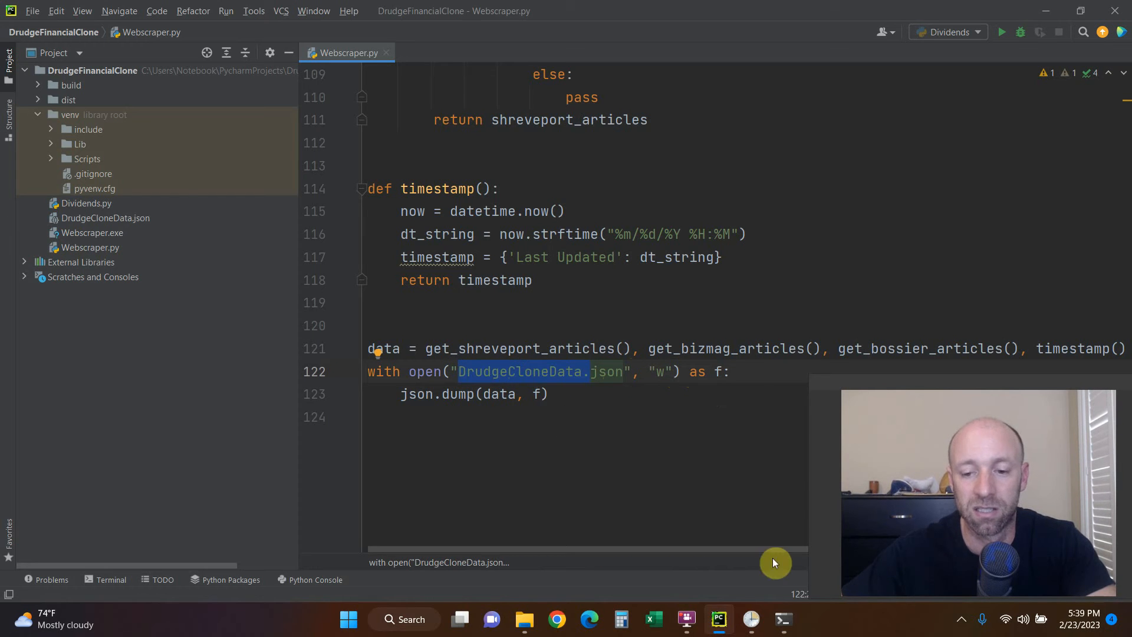
Open DrudgeCloneData from File Explorer, inspect the scraped article data in Notepad, and close the file.
{"action": "left_click", "coordinate": [523, 554]}
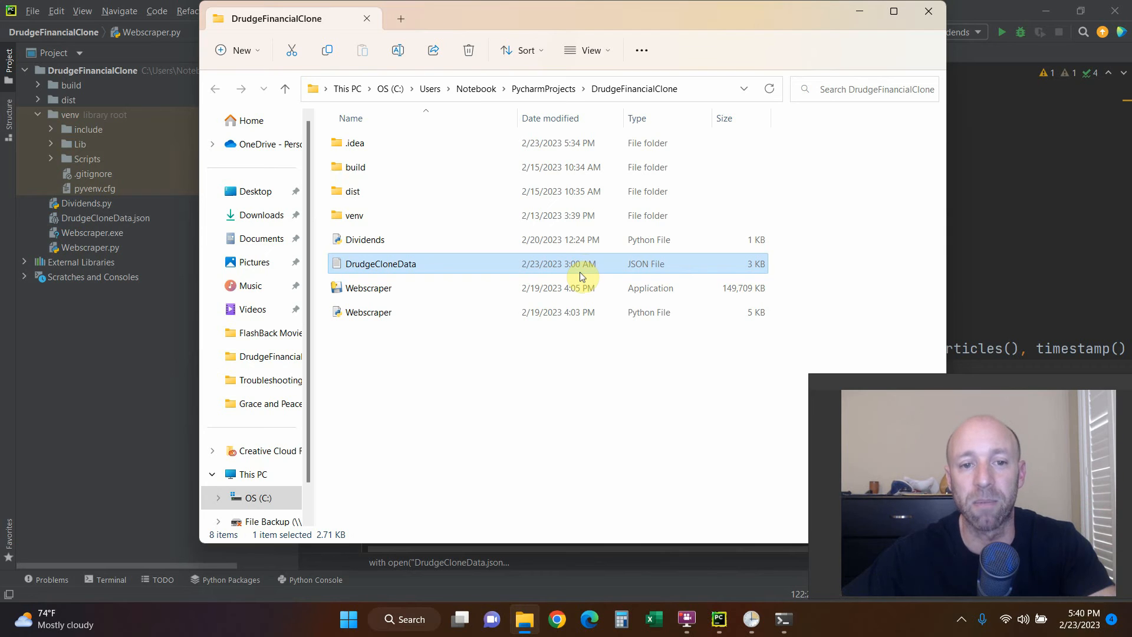
{"action": "double_click", "coordinate": [392, 263]}
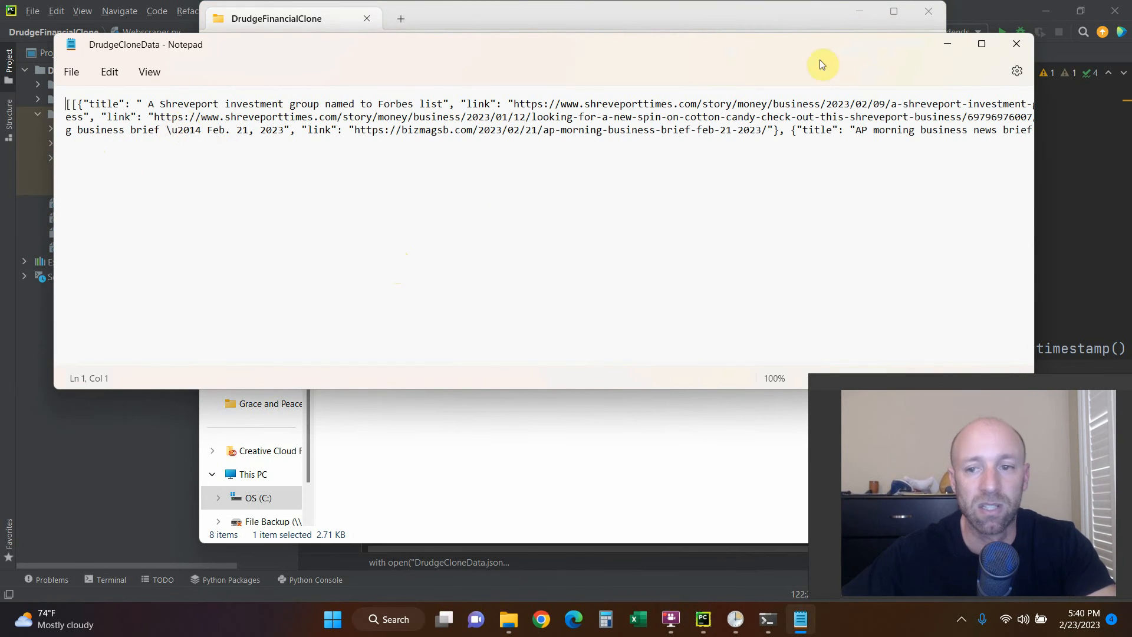
{"action": "left_click", "coordinate": [982, 43]}
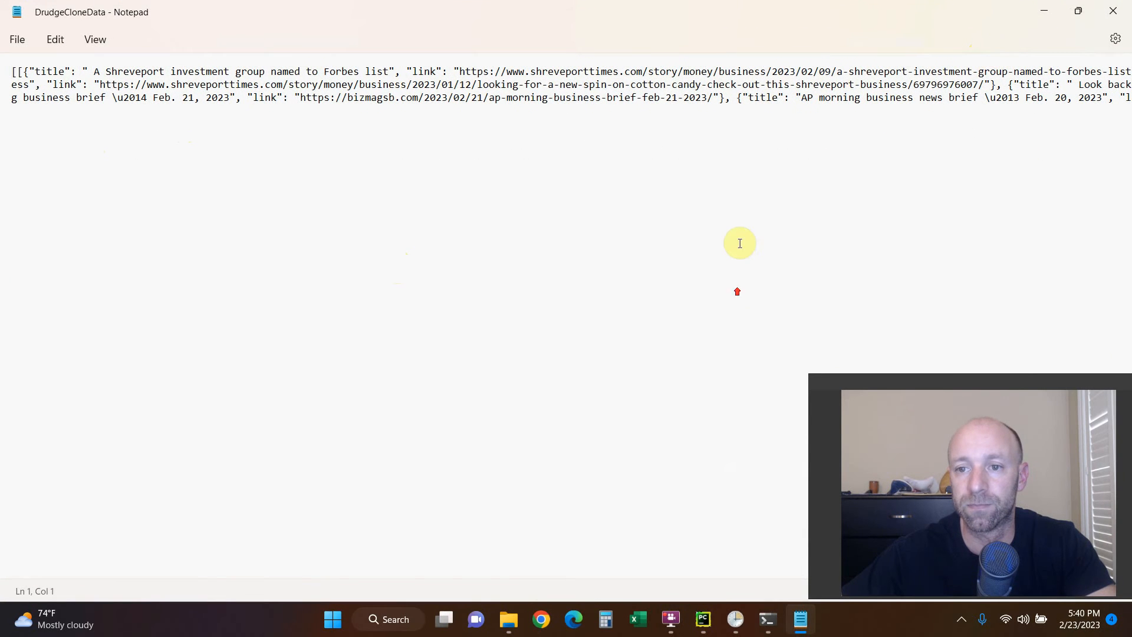
{"action": "left_click", "coordinate": [1078, 10]}
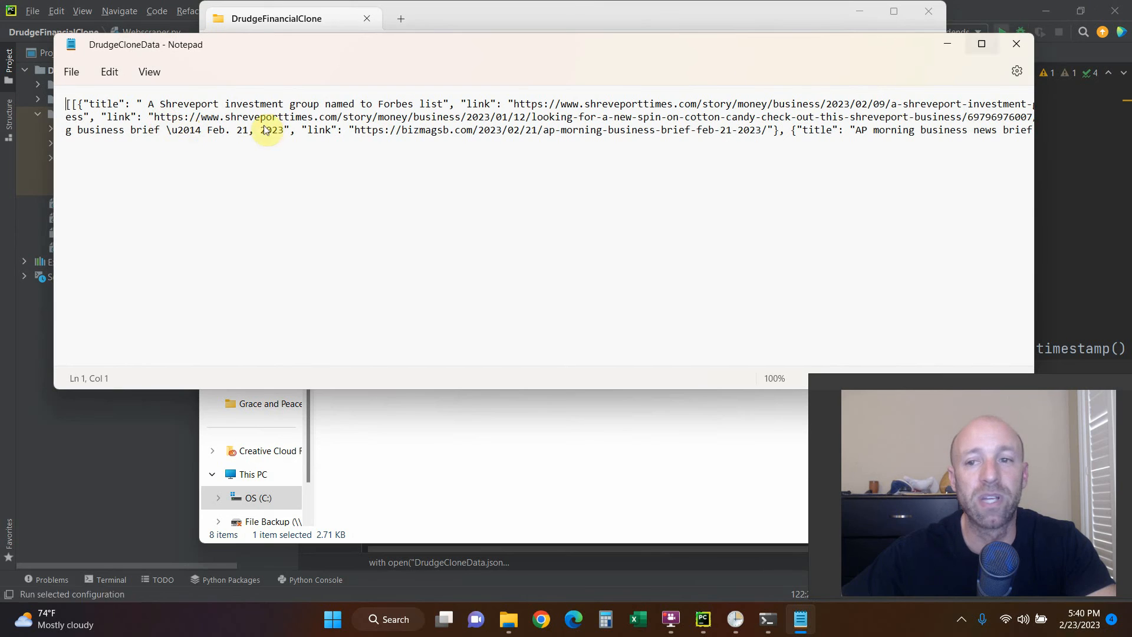
{"action": "left_click", "coordinate": [1015, 44]}
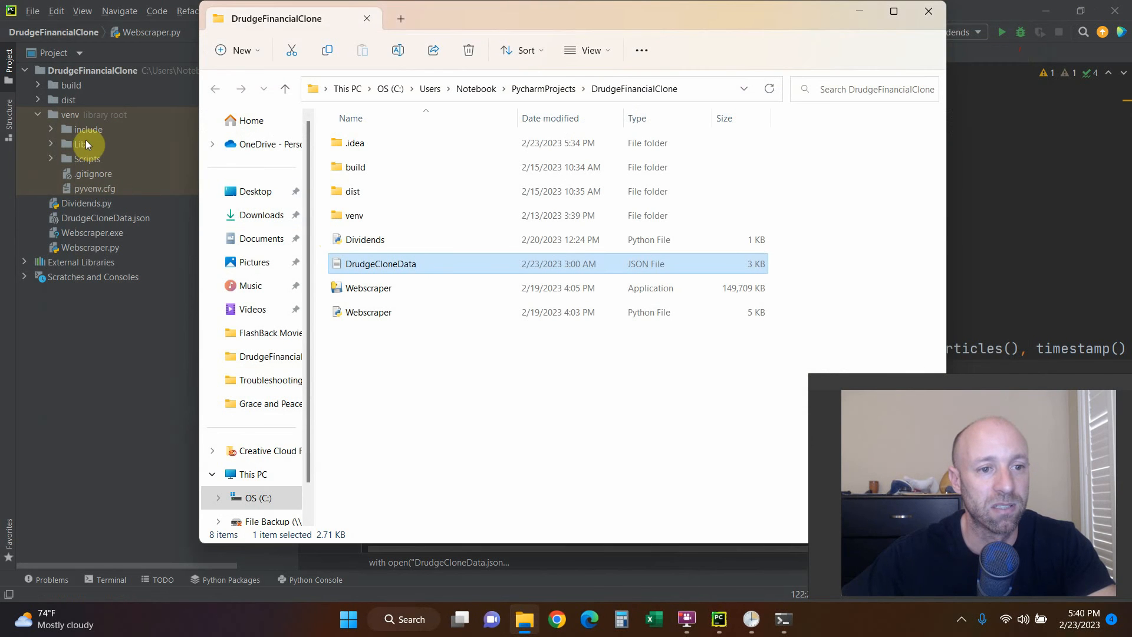
Open DrudgeCloneData.json in PyCharm and check the Last Updated entry at the end of the data.
{"action": "left_click", "coordinate": [101, 218]}
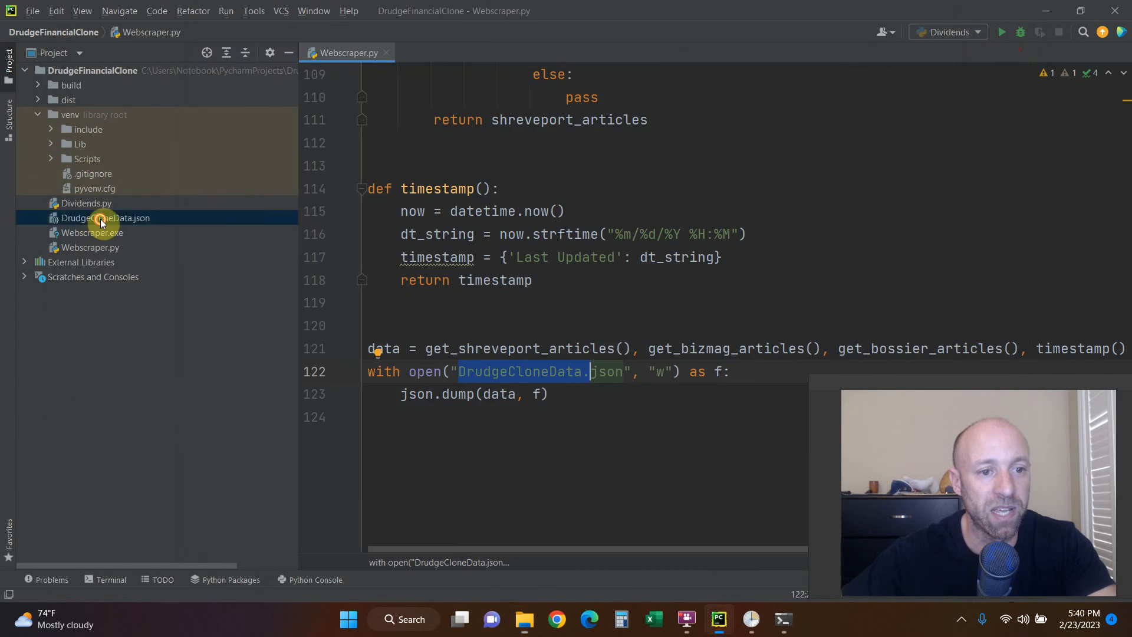
{"action": "double_click", "coordinate": [101, 218]}
{"action": "left_click_drag", "start_coordinate": [366, 548], "coordinate": [1127, 556]}
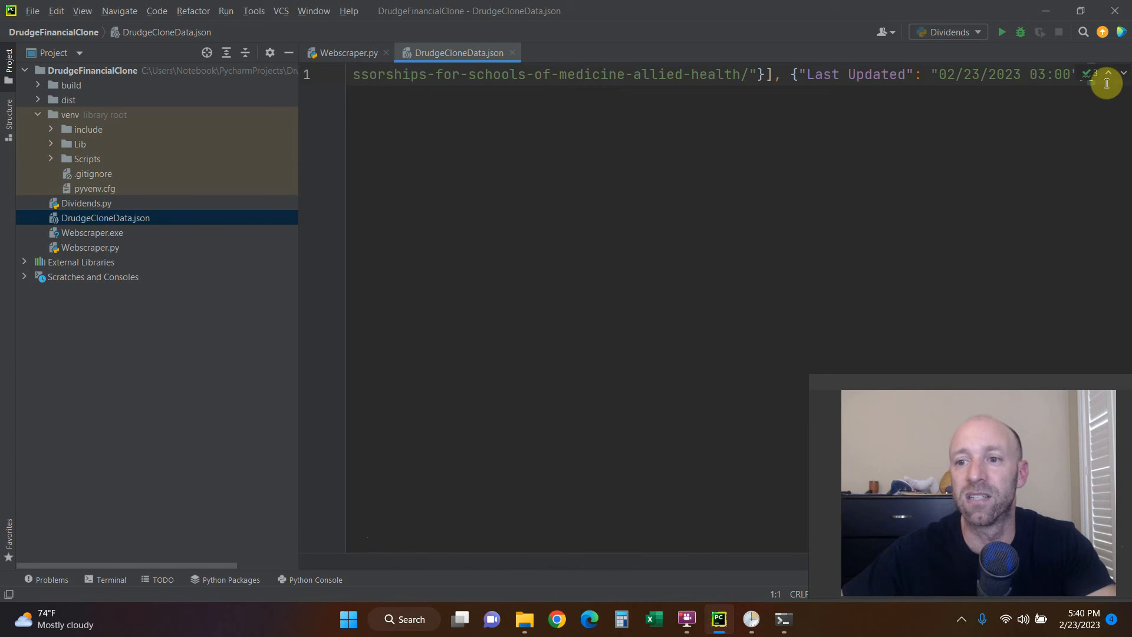
{"action": "left_click", "coordinate": [810, 75]}
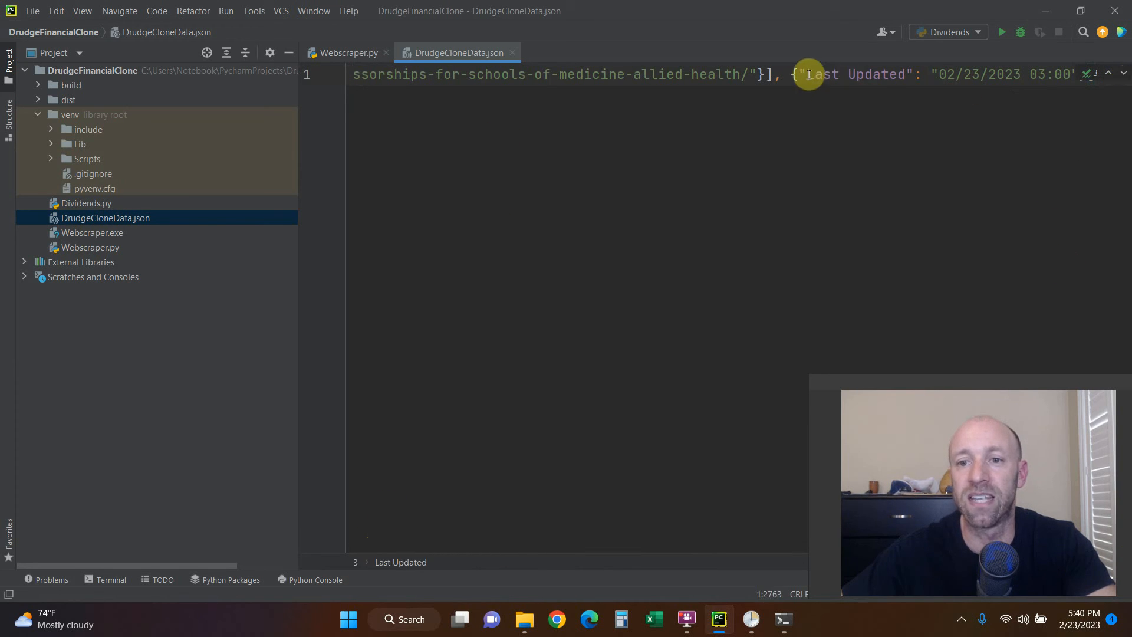
{"action": "left_click_drag", "start_coordinate": [809, 73], "coordinate": [915, 75]}
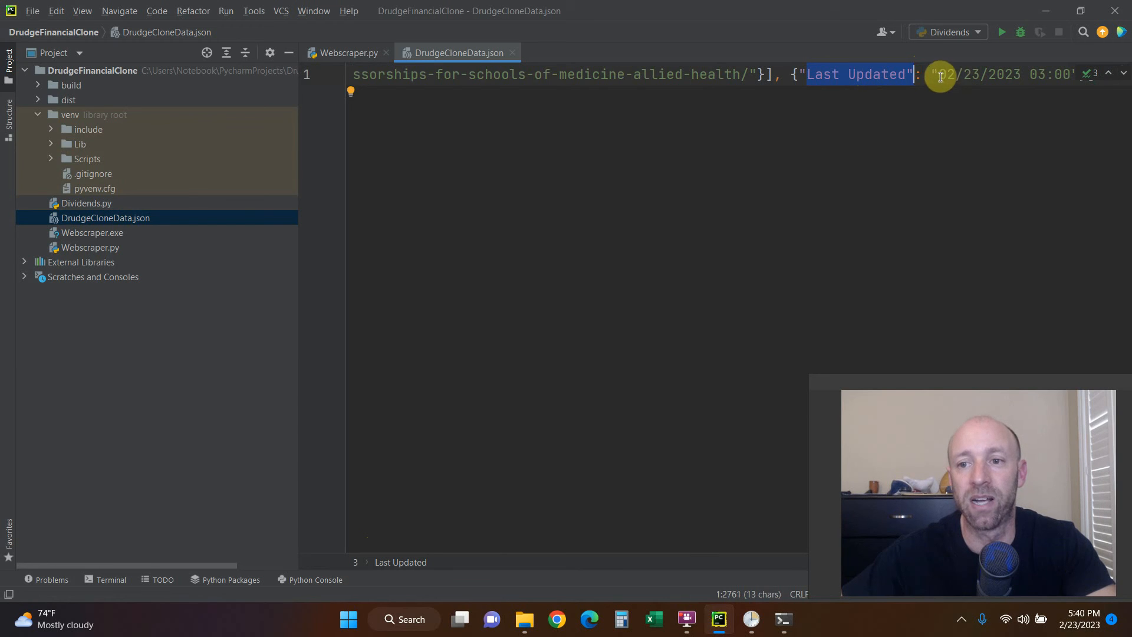
{"action": "left_click", "coordinate": [1053, 77]}
{"action": "triple_click", "coordinate": [1062, 77]}
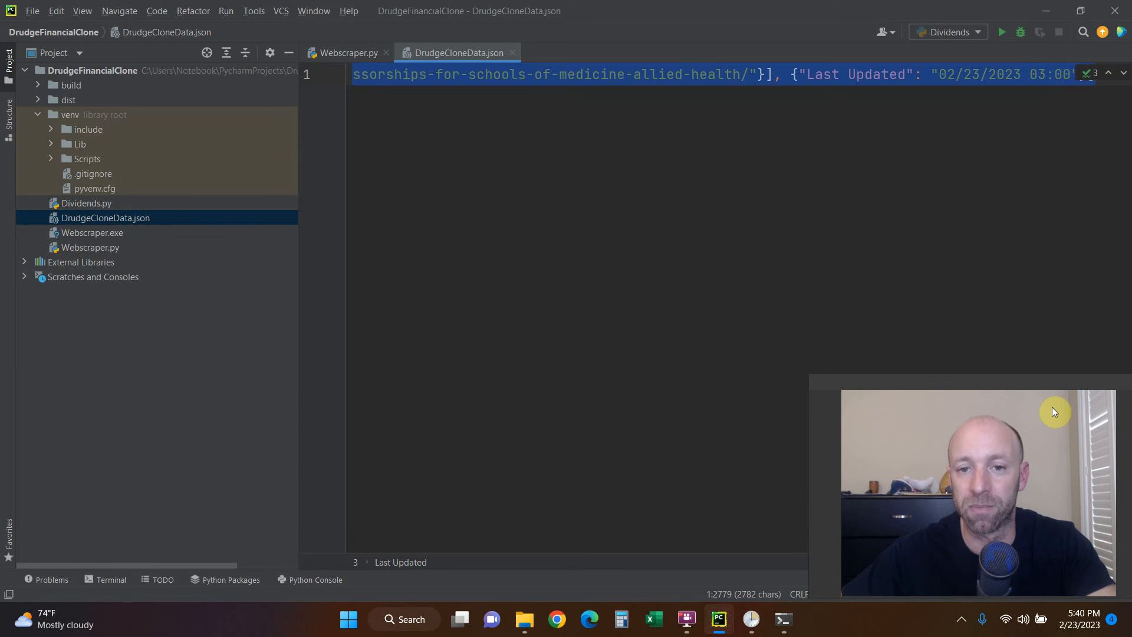
{"action": "left_click", "coordinate": [913, 126]}
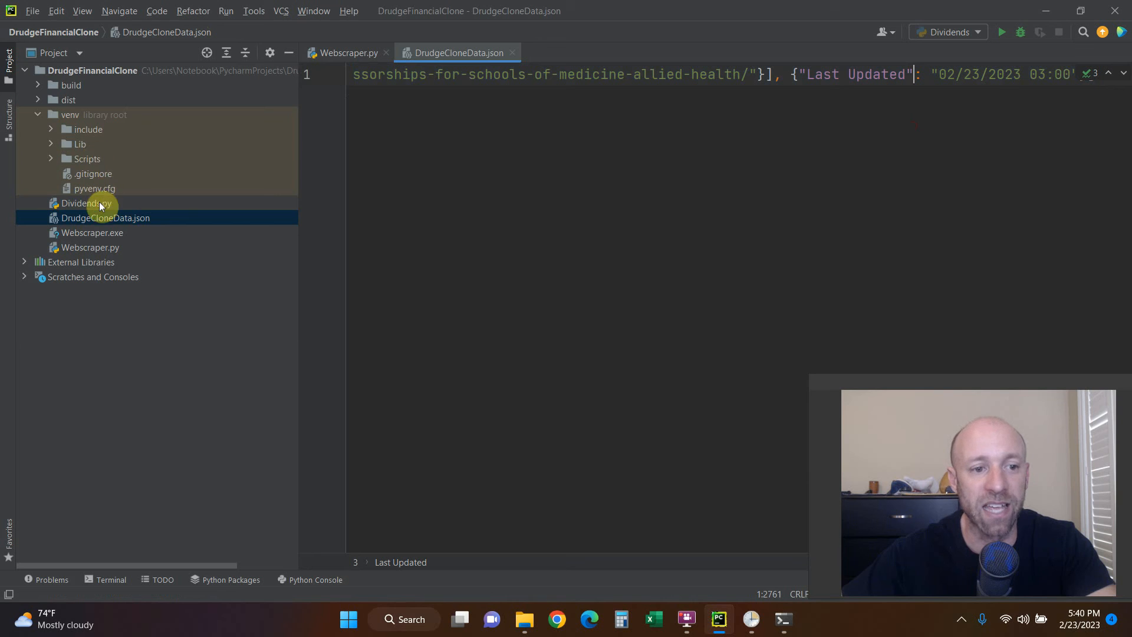
Return to Webscraper.py and examine the body of the timestamp function that builds the Last Updated value.
{"action": "double_click", "coordinate": [89, 248]}
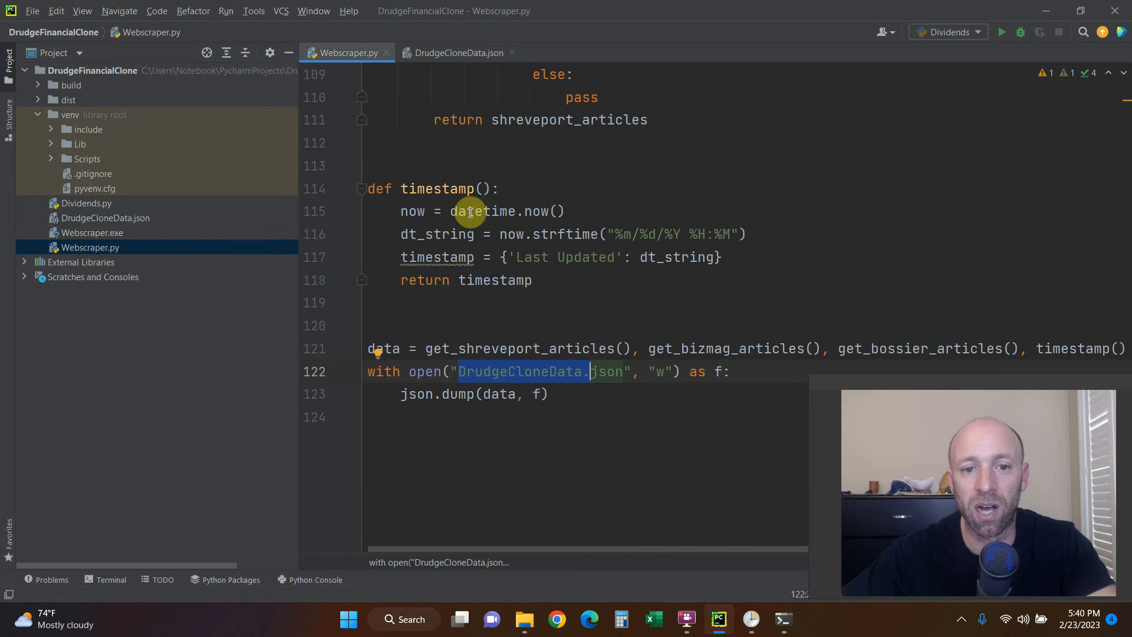
{"action": "left_click_drag", "start_coordinate": [748, 231], "coordinate": [380, 229]}
{"action": "left_click", "coordinate": [584, 257]}
{"action": "left_click_drag", "start_coordinate": [539, 280], "coordinate": [422, 214]}
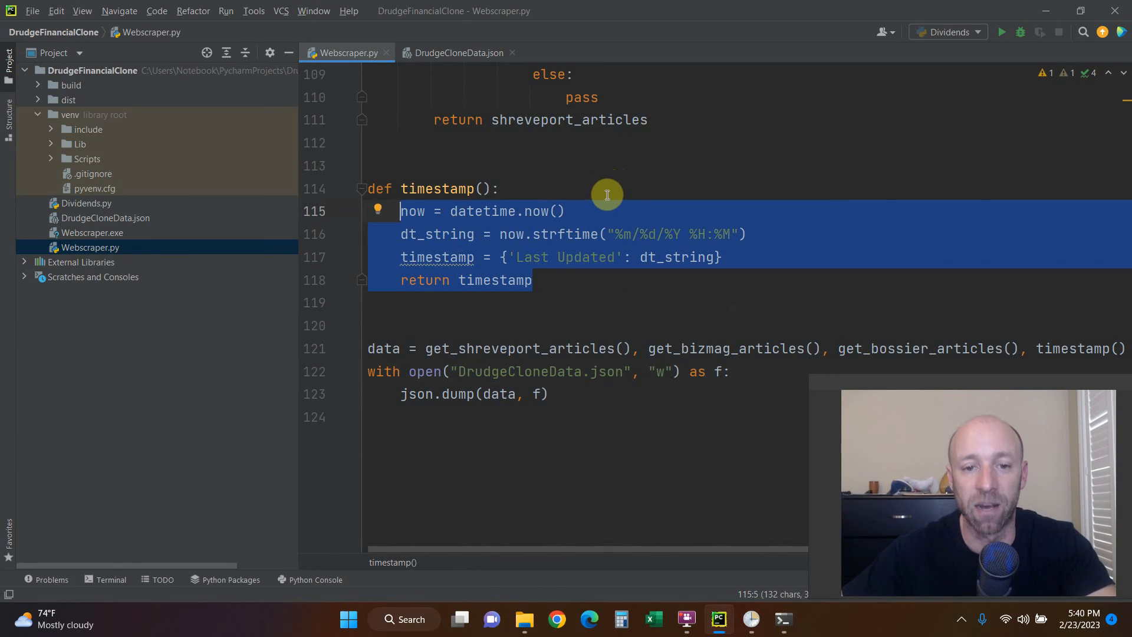
{"action": "left_click", "coordinate": [535, 282]}
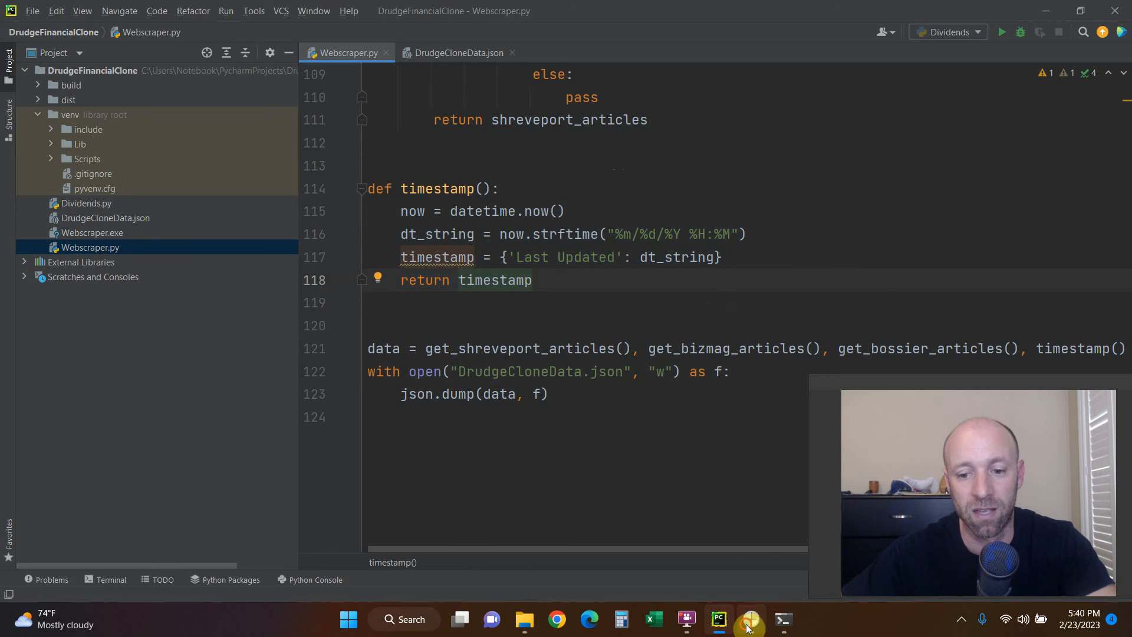
Examine the "w" mode of the JSON file's open call in Webscraper.py and look over the scraping functions above it.
{"action": "left_click", "coordinate": [752, 620]}
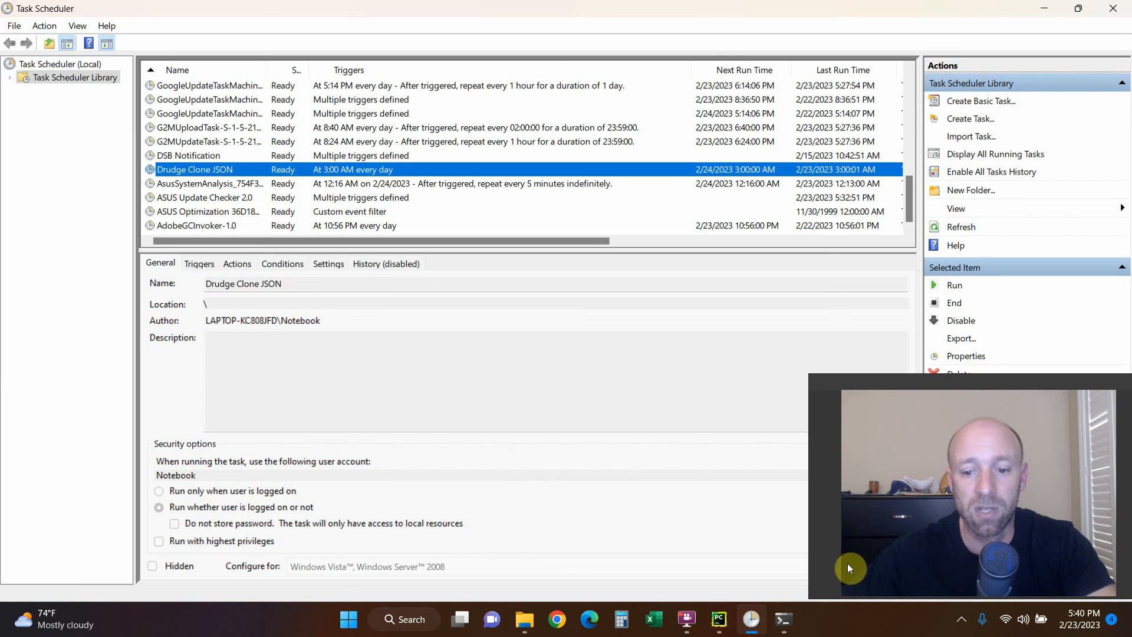
{"action": "left_click", "coordinate": [719, 620]}
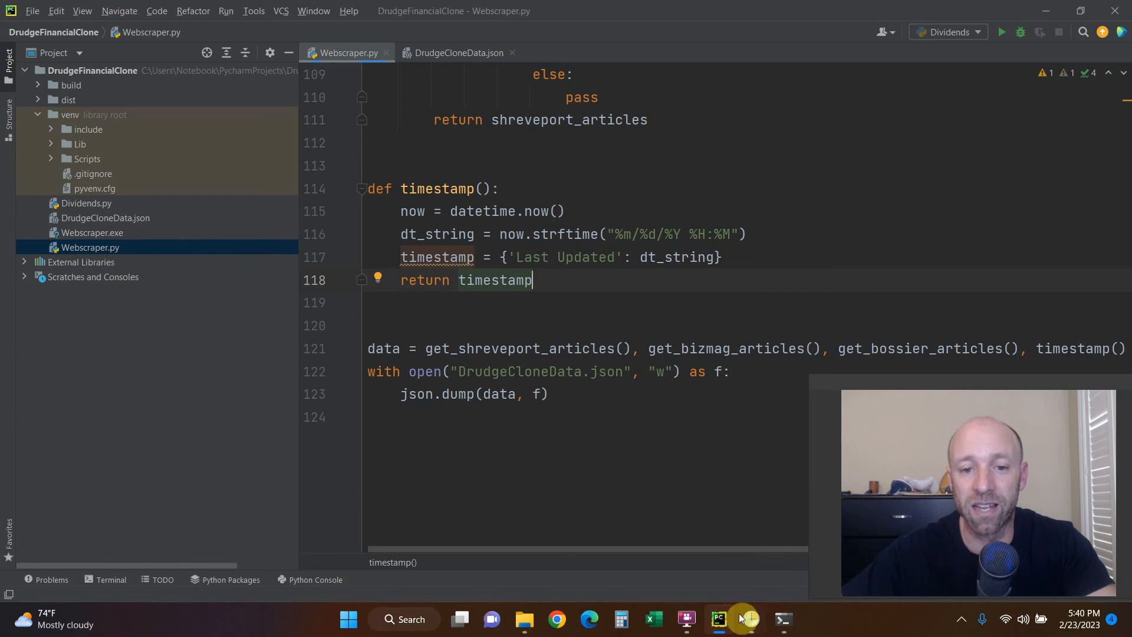
{"action": "left_click", "coordinate": [654, 371]}
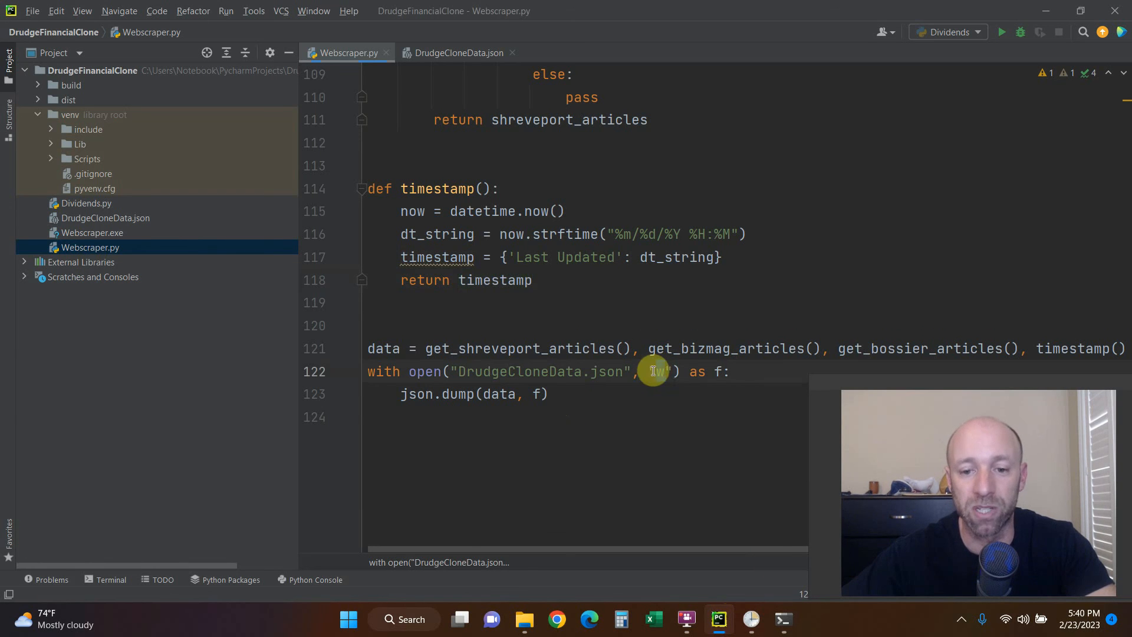
{"action": "double_click", "coordinate": [655, 370]}
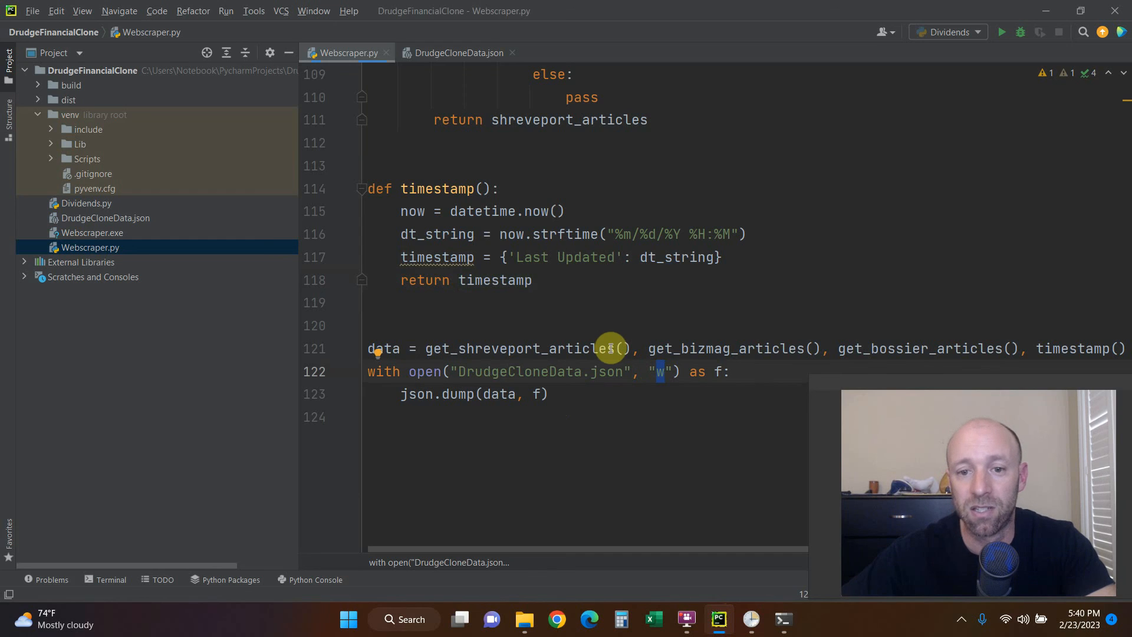
{"action": "scroll", "coordinate": [588, 425], "scroll_direction": "up", "scroll_amount": 10}
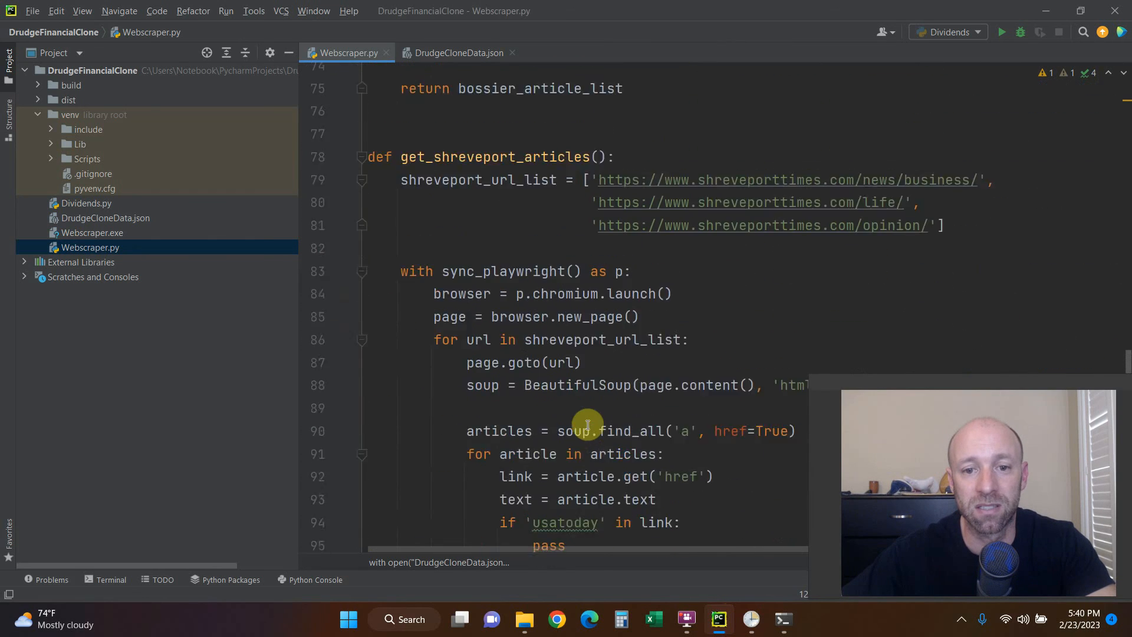
{"action": "scroll", "coordinate": [588, 425], "scroll_direction": "up", "scroll_amount": 3}
{"action": "scroll", "coordinate": [588, 424], "scroll_direction": "down", "scroll_amount": 10}
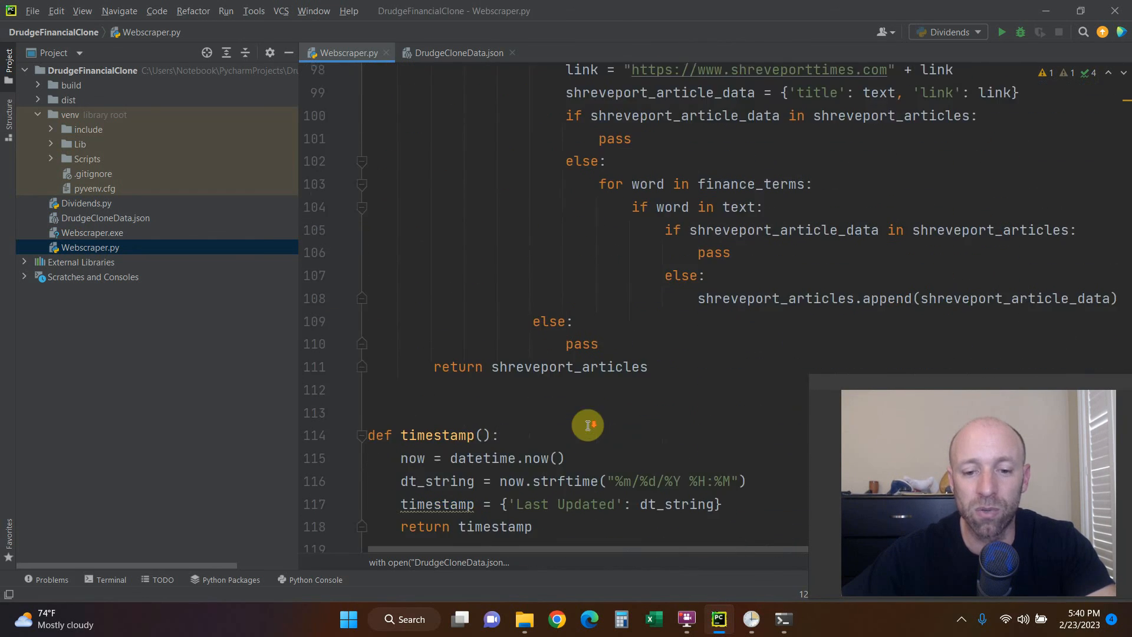
{"action": "scroll", "coordinate": [584, 431], "scroll_direction": "down", "scroll_amount": 3}
Compare the Webscraper application with the Webscraper Python file in File Explorer, close the folder and switch to Task Scheduler.
{"action": "left_click", "coordinate": [519, 624]}
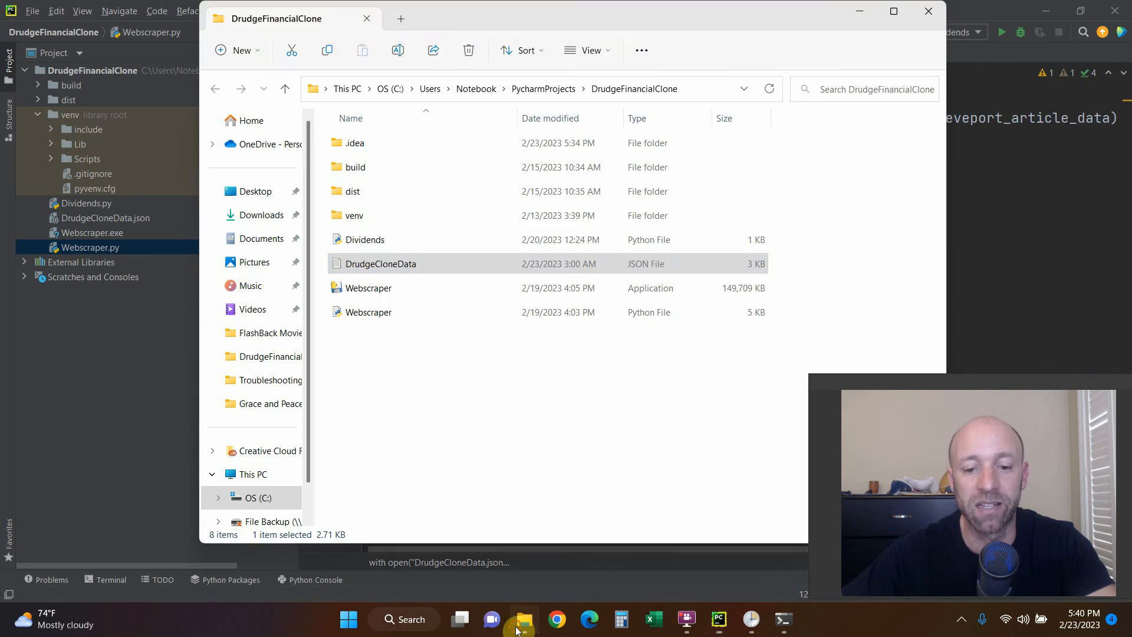
{"action": "left_click", "coordinate": [382, 292]}
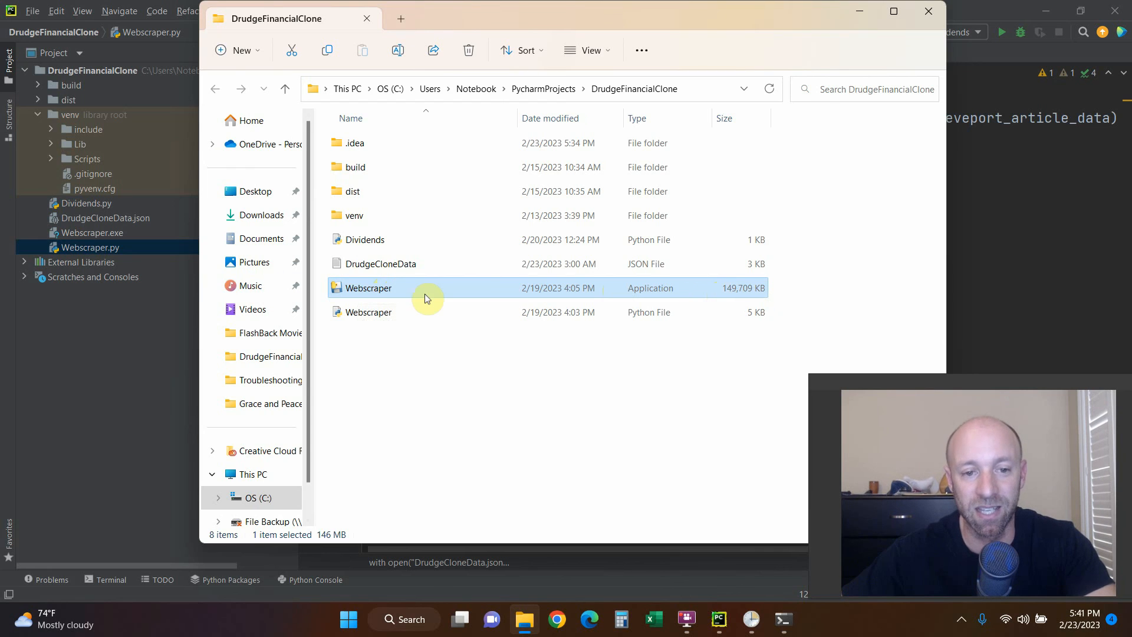
{"action": "left_click", "coordinate": [360, 288]}
{"action": "left_click", "coordinate": [408, 323]}
{"action": "left_click", "coordinate": [384, 292]}
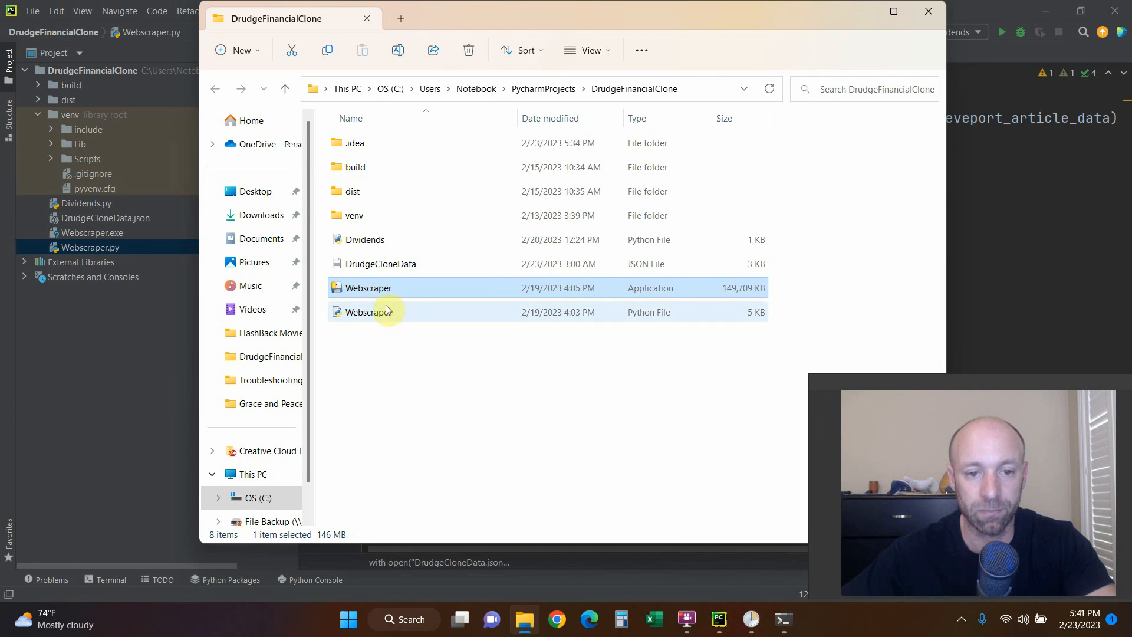
{"action": "left_click", "coordinate": [387, 308]}
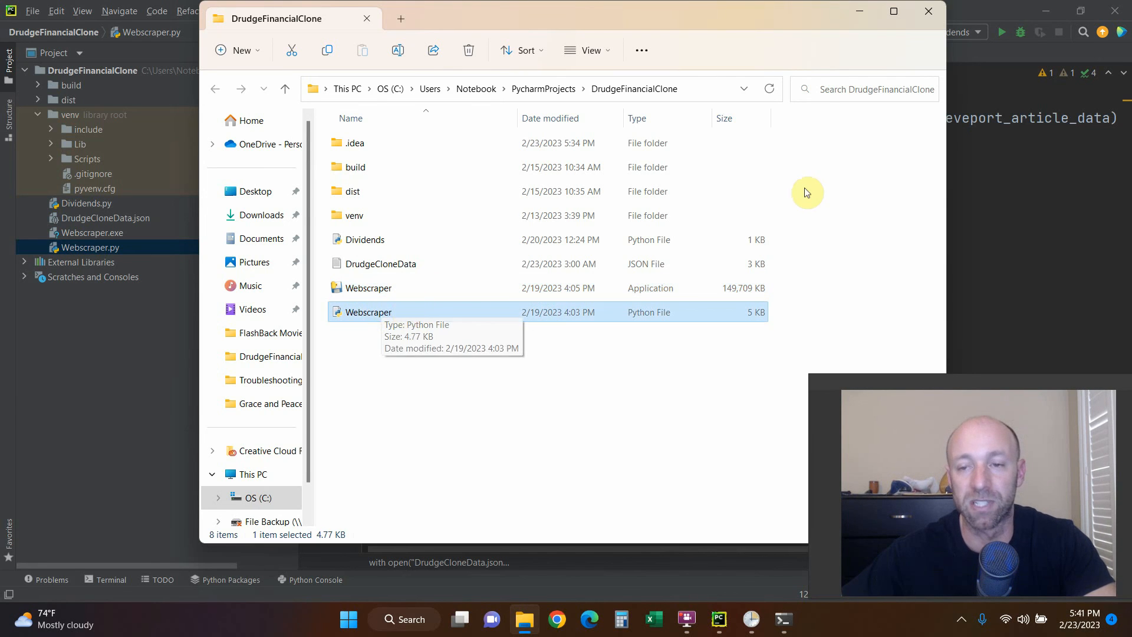
{"action": "left_click", "coordinate": [927, 12]}
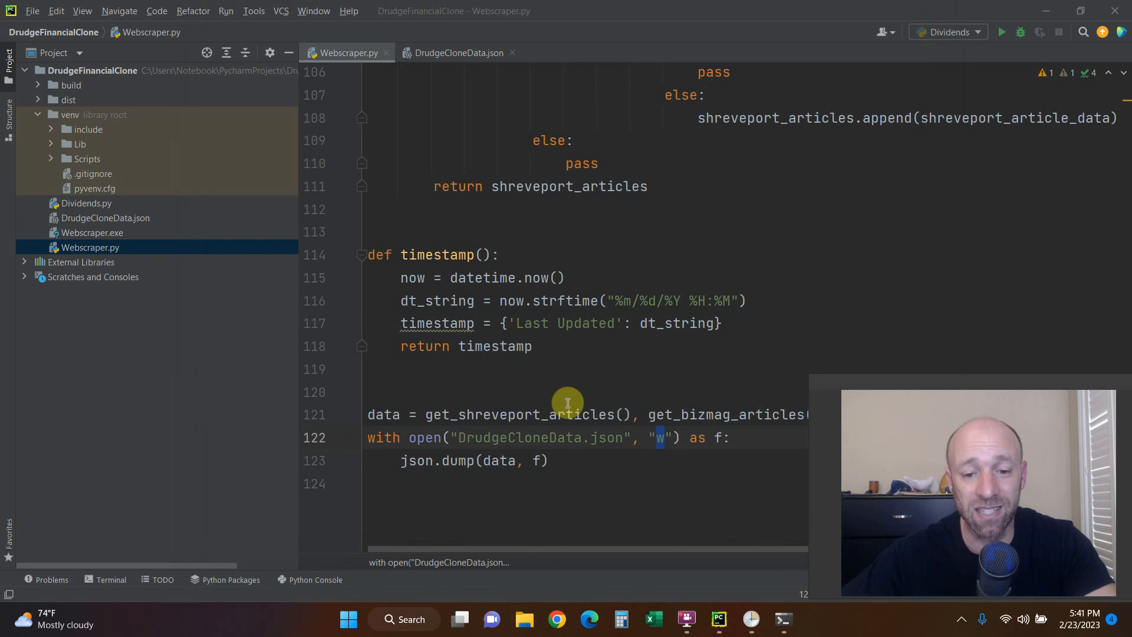
{"action": "left_click", "coordinate": [753, 619]}
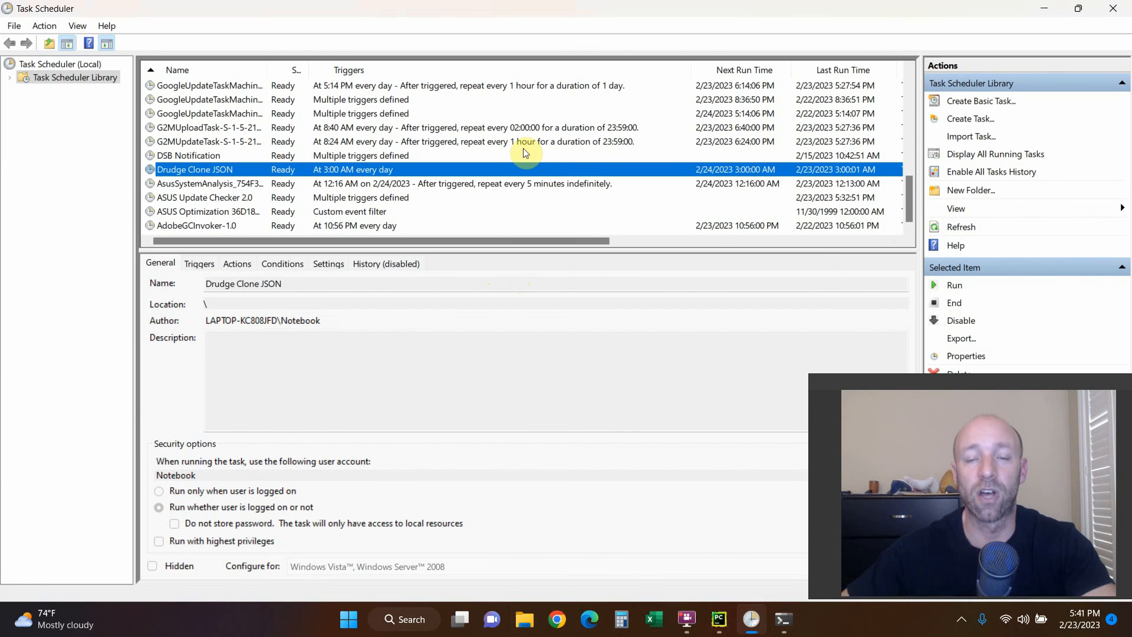